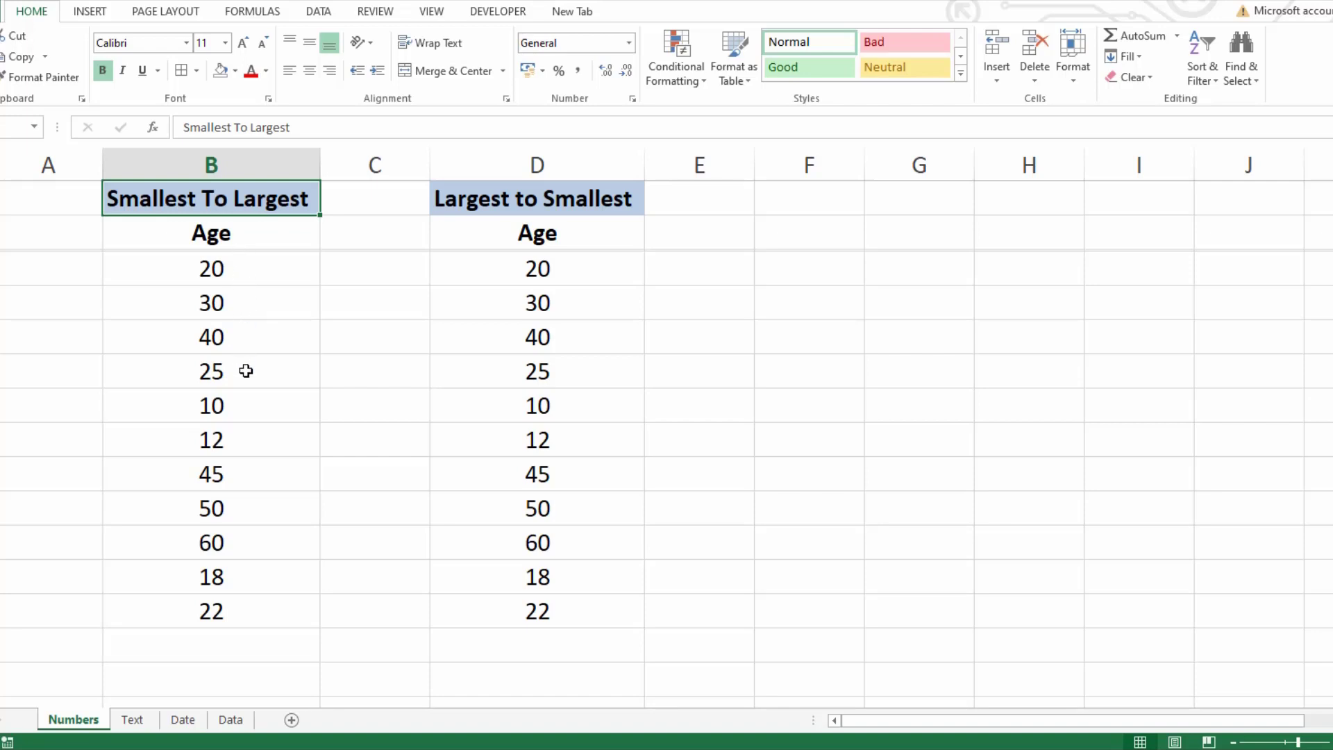
Step: Sort the ages in column B of the Numbers sheet from smallest to largest
click(213, 370)
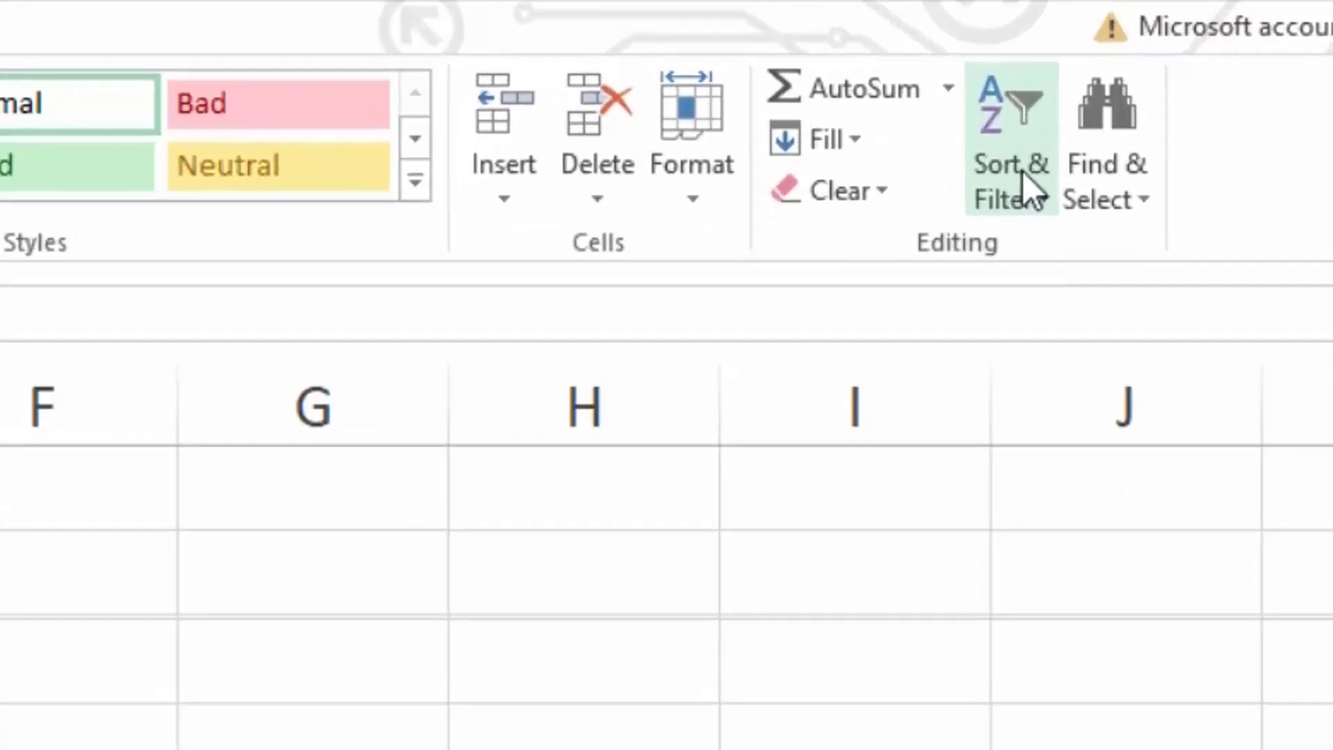
click(1023, 169)
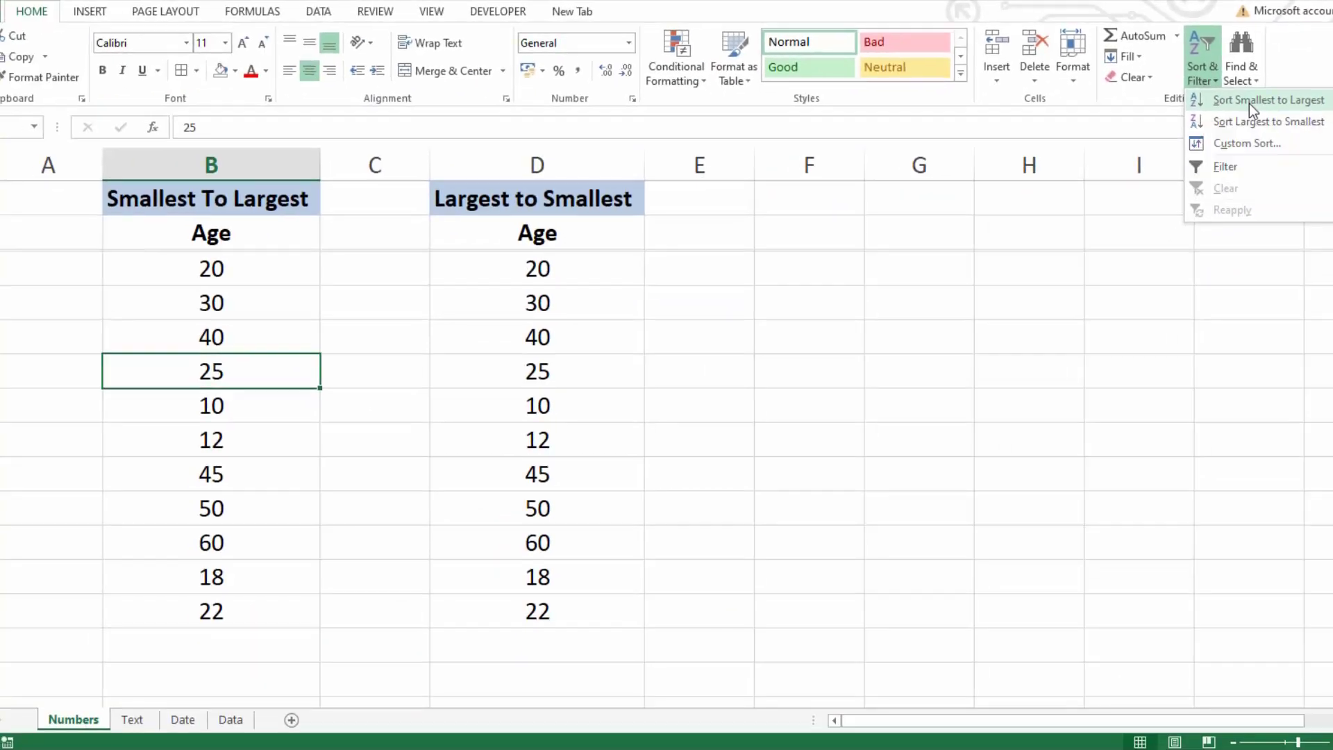
click(1127, 260)
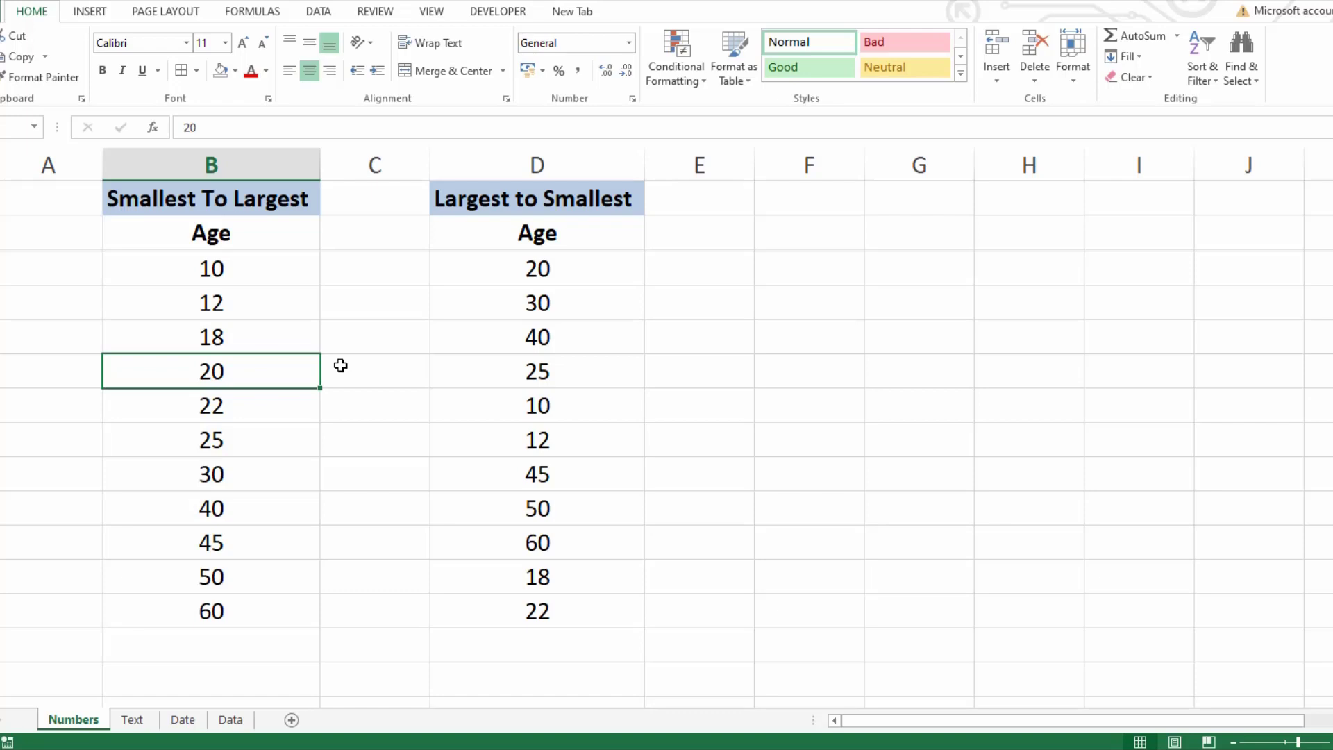
Step: Sort the ages in column D from largest to smallest
click(577, 357)
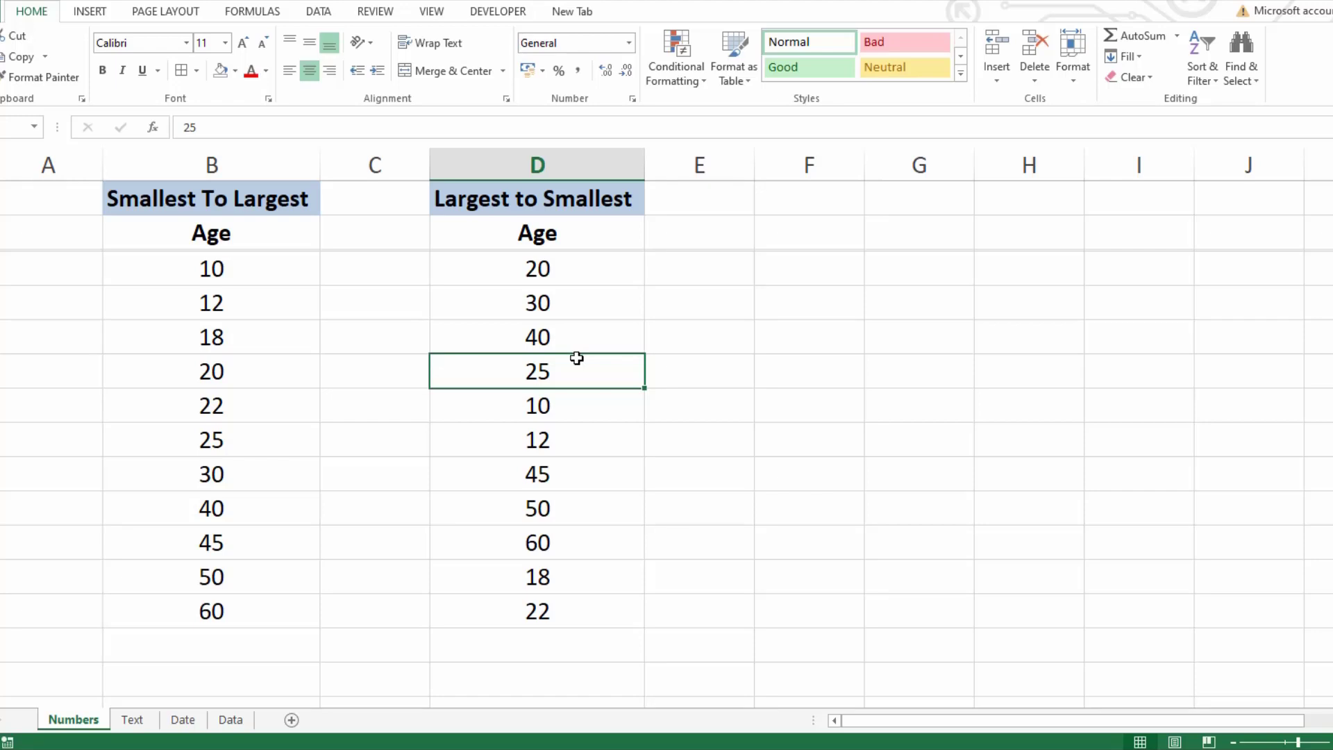
click(1201, 68)
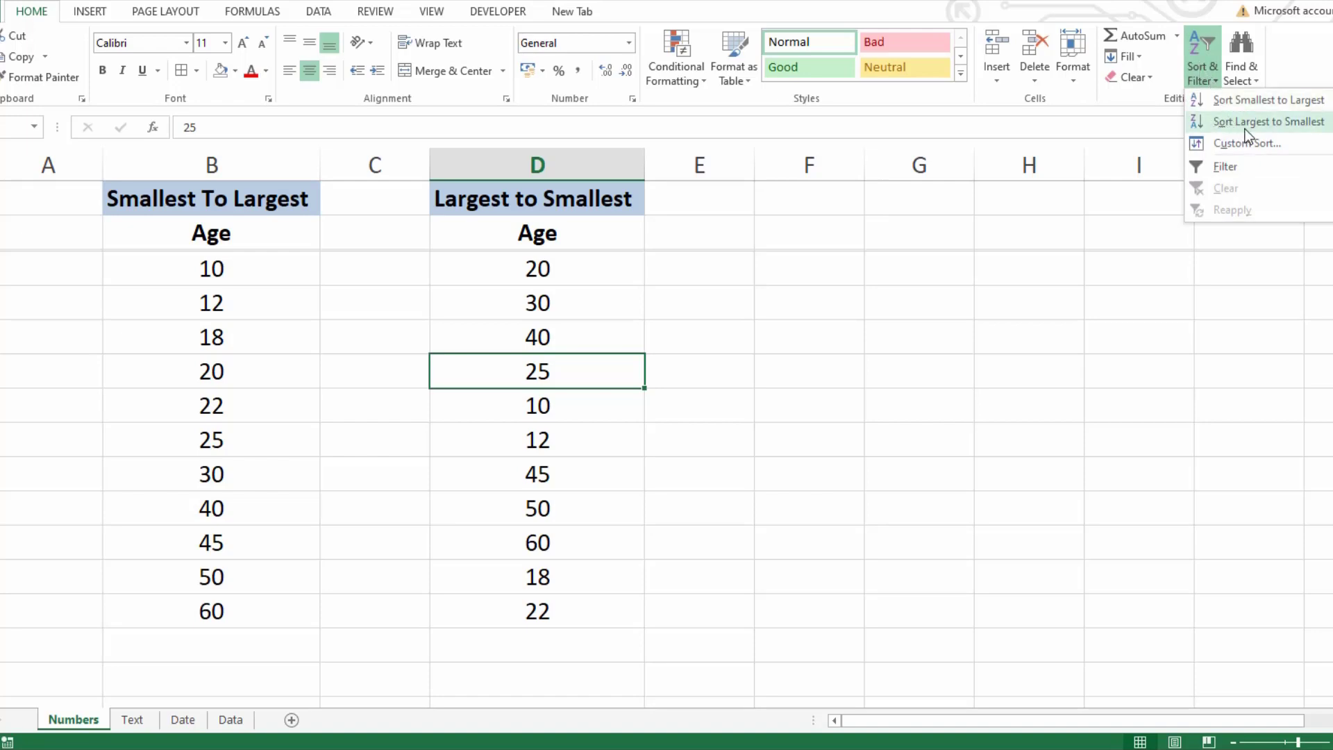
click(1278, 129)
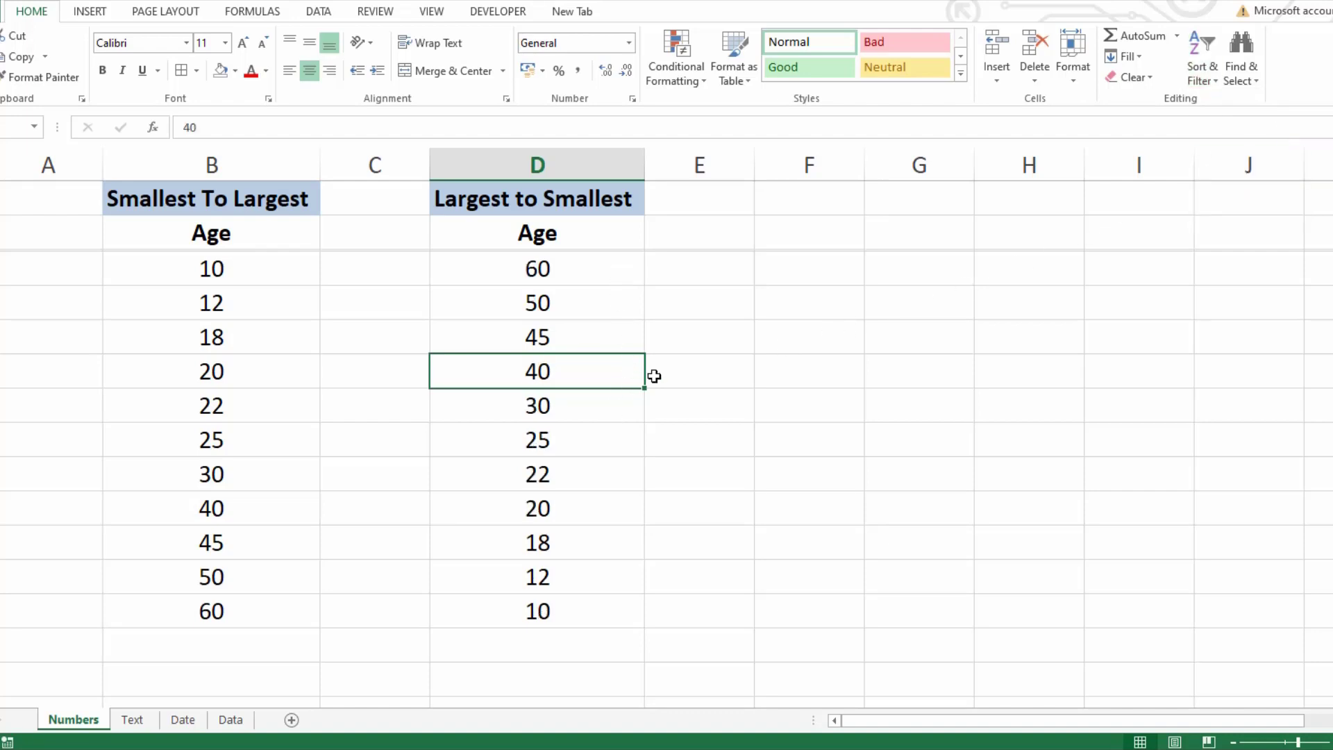
Step: On the Text sheet, sort the city names in column B from A to Z
click(132, 720)
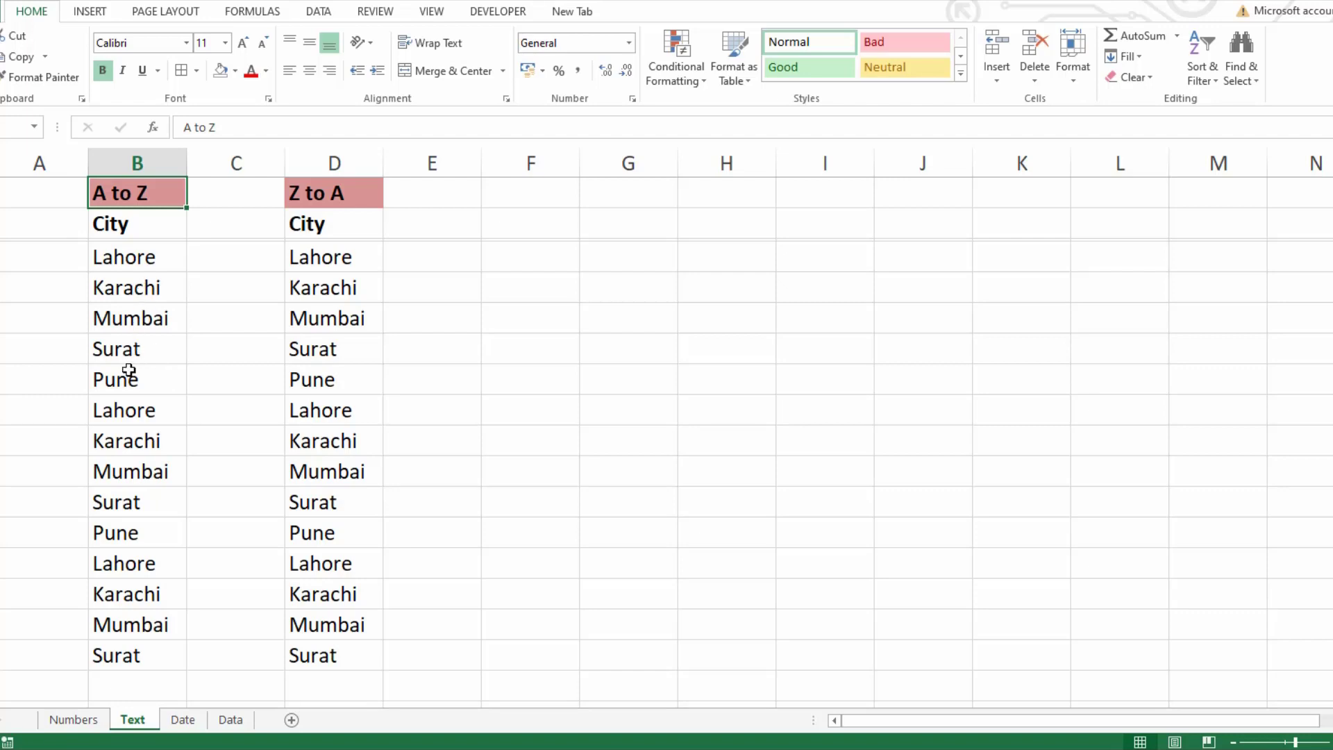
click(127, 352)
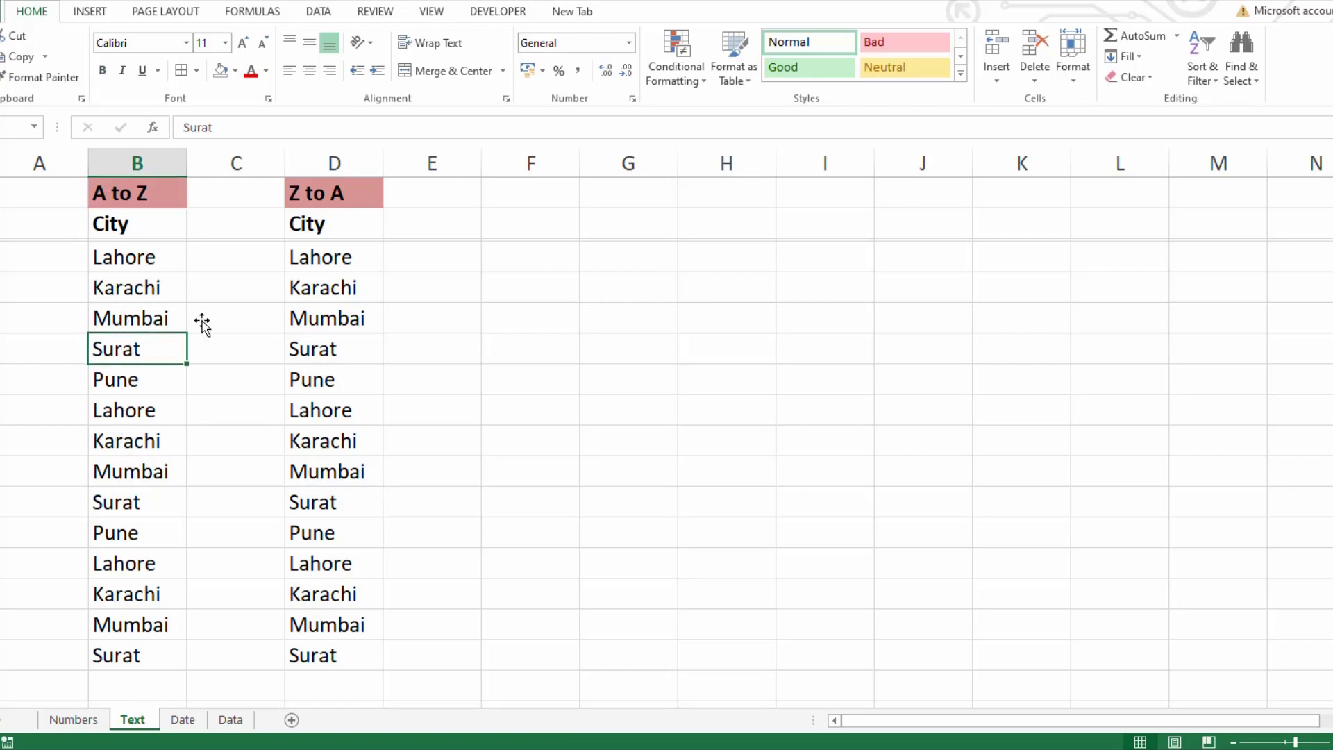
click(1203, 66)
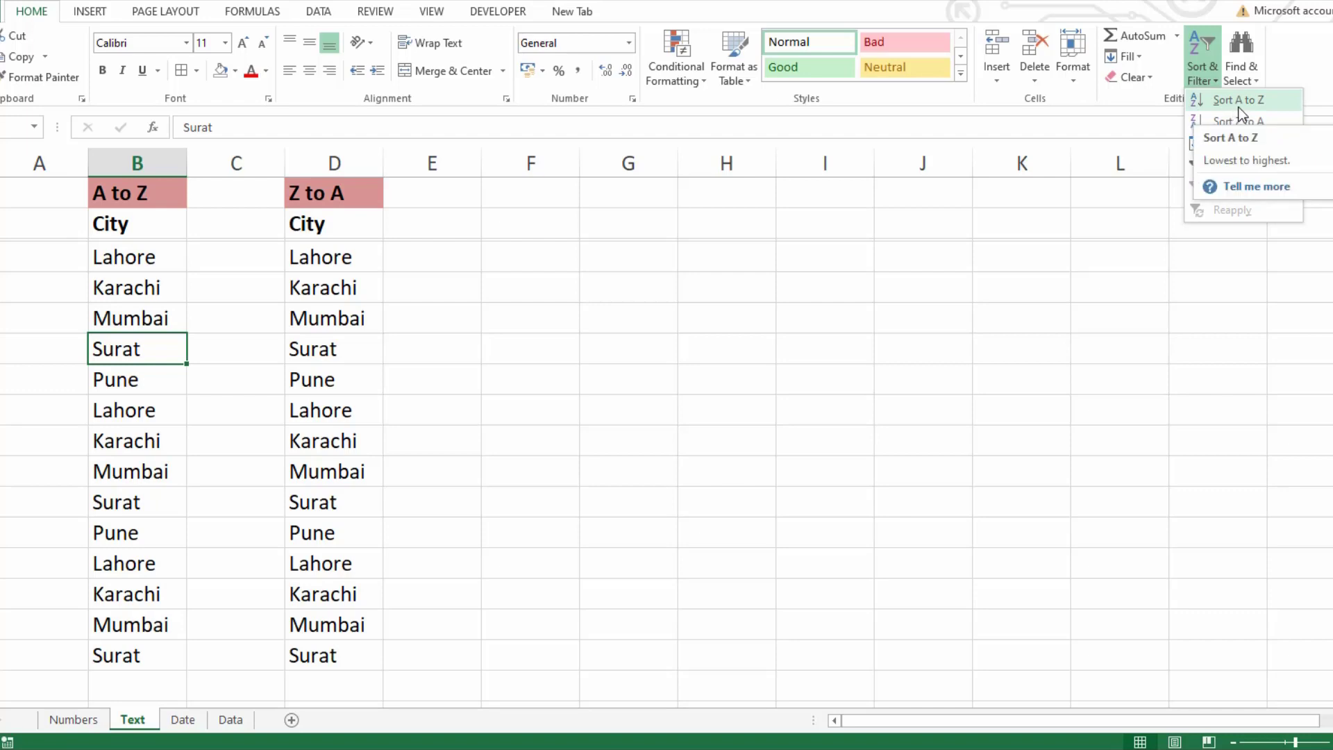
click(1258, 108)
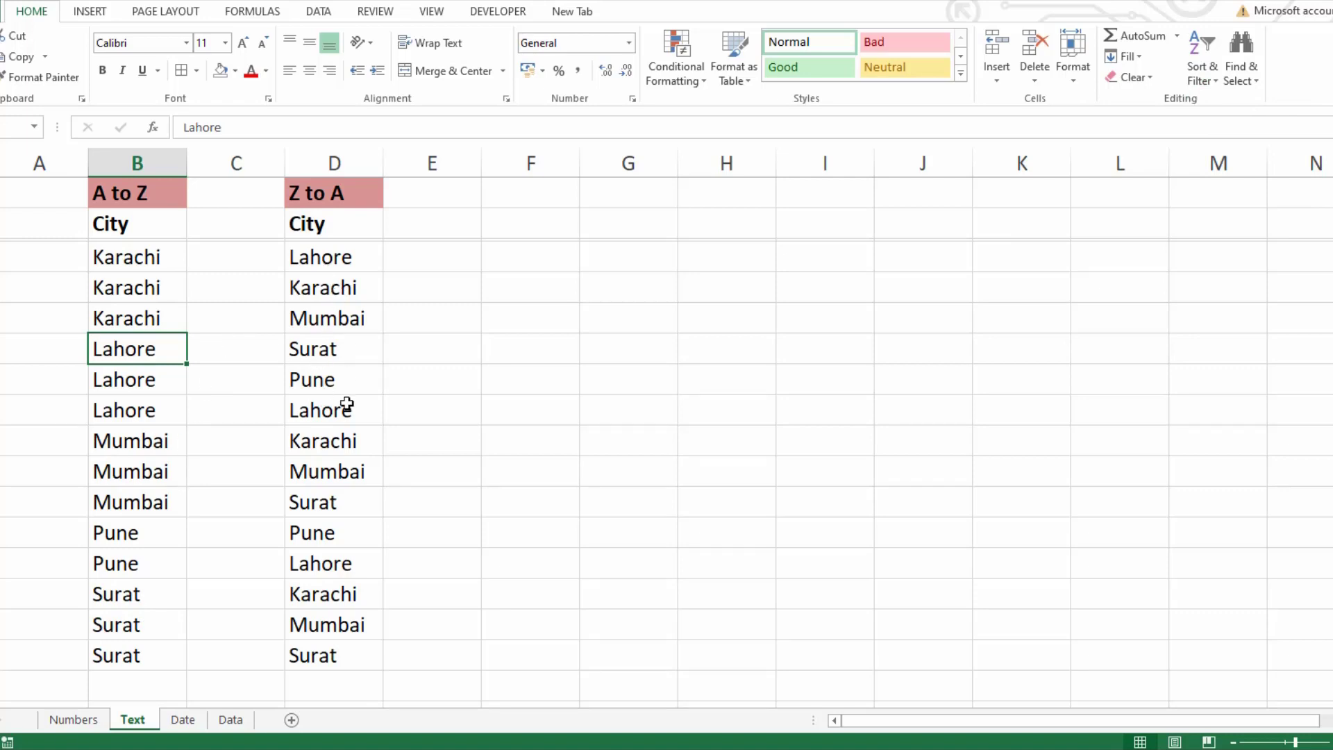
Step: Sort the city names in column D from Z to A
click(334, 351)
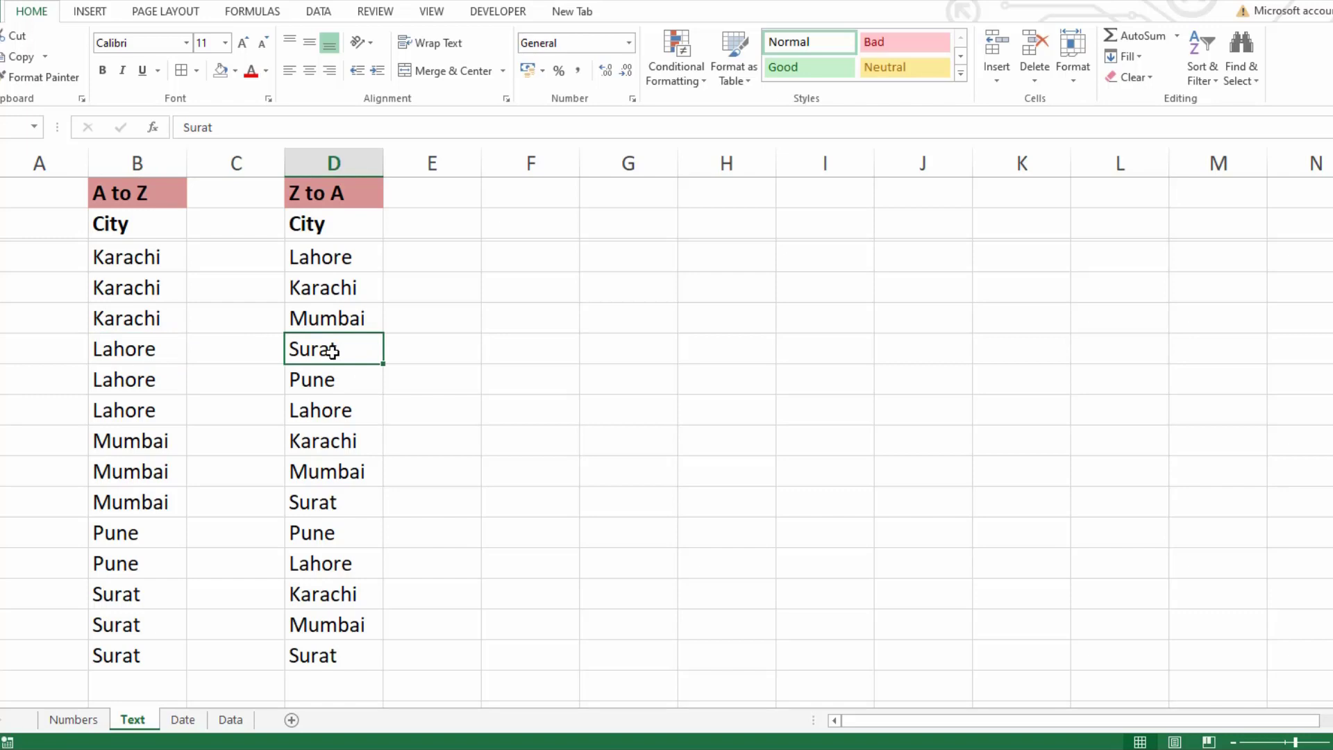
click(1206, 72)
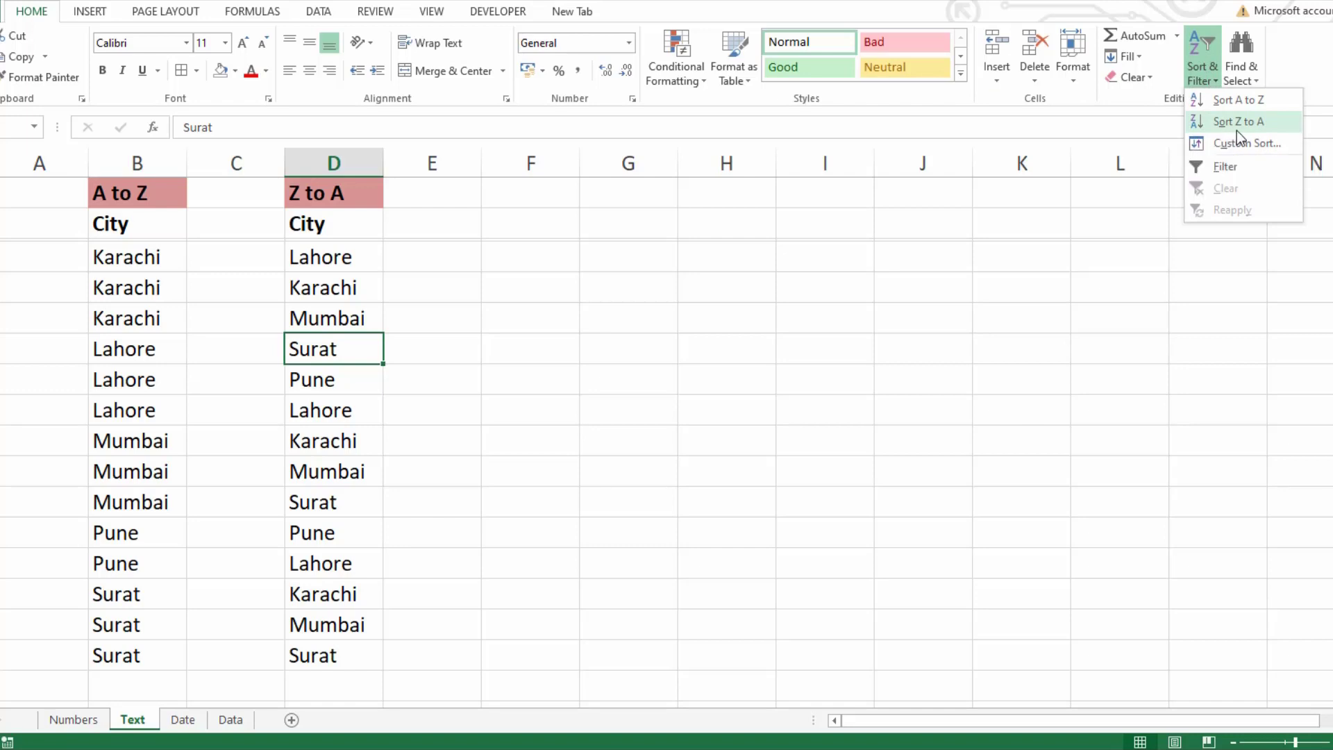
click(1260, 130)
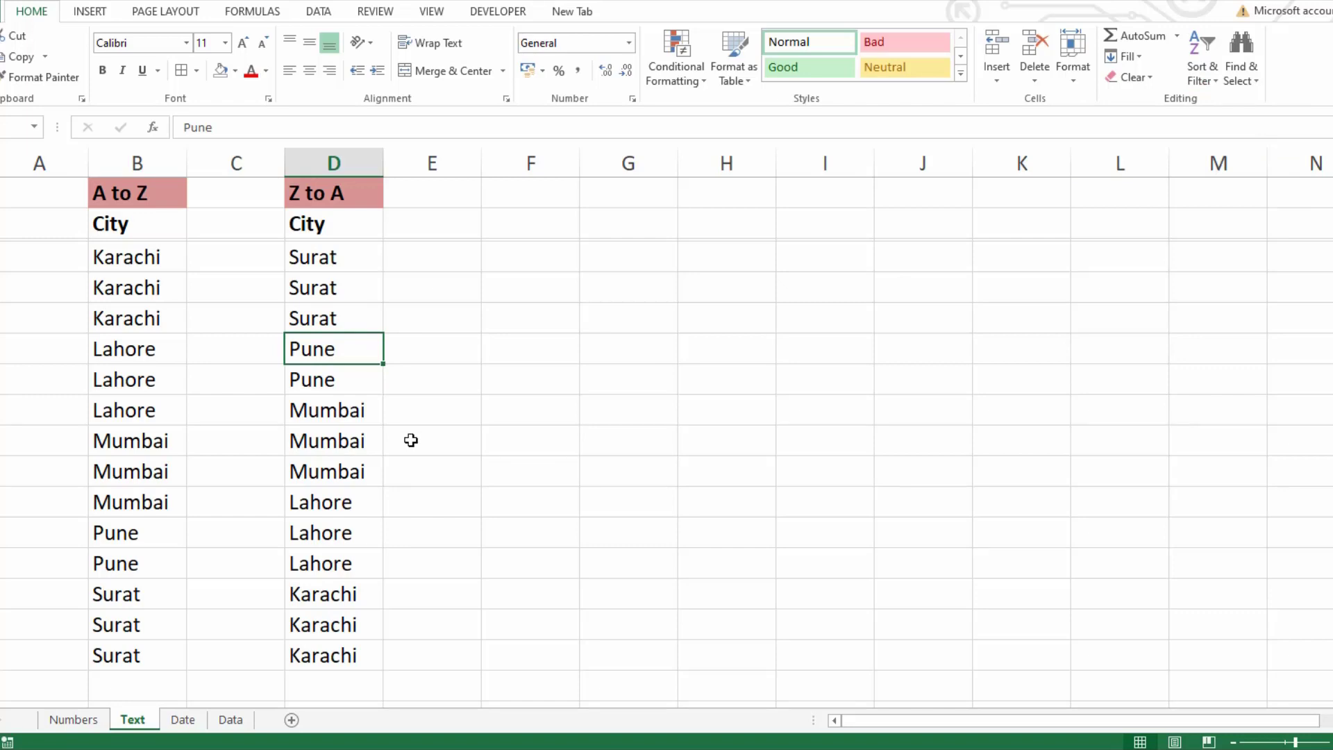
Step: On the Date sheet, sort the dates in column B from oldest to newest
click(182, 719)
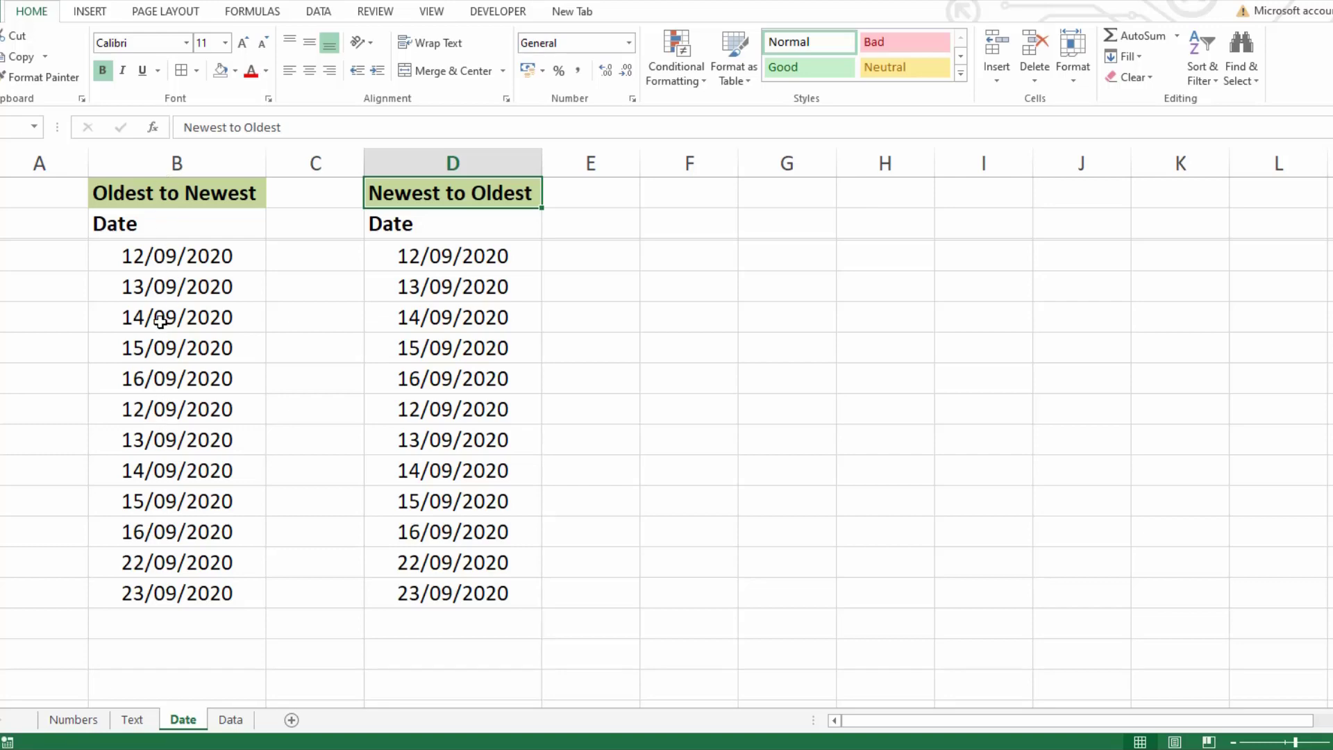
click(157, 346)
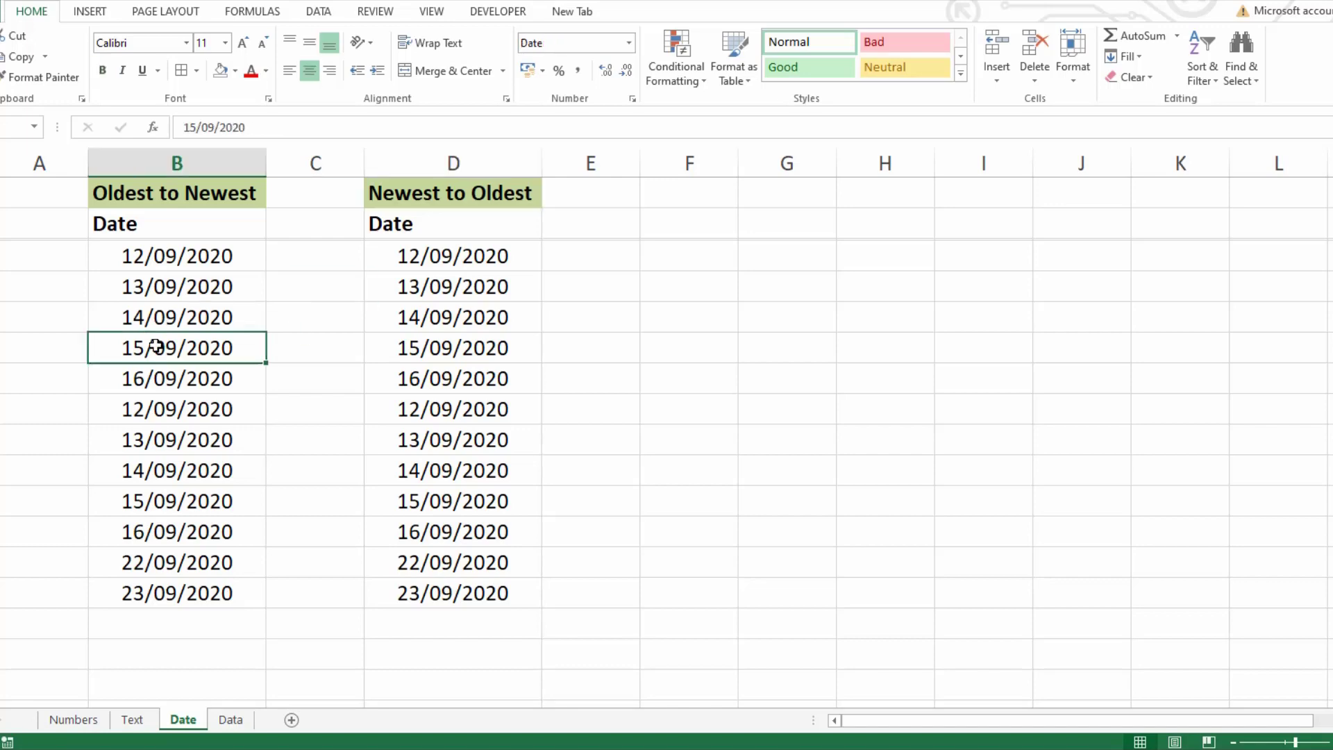
click(1201, 60)
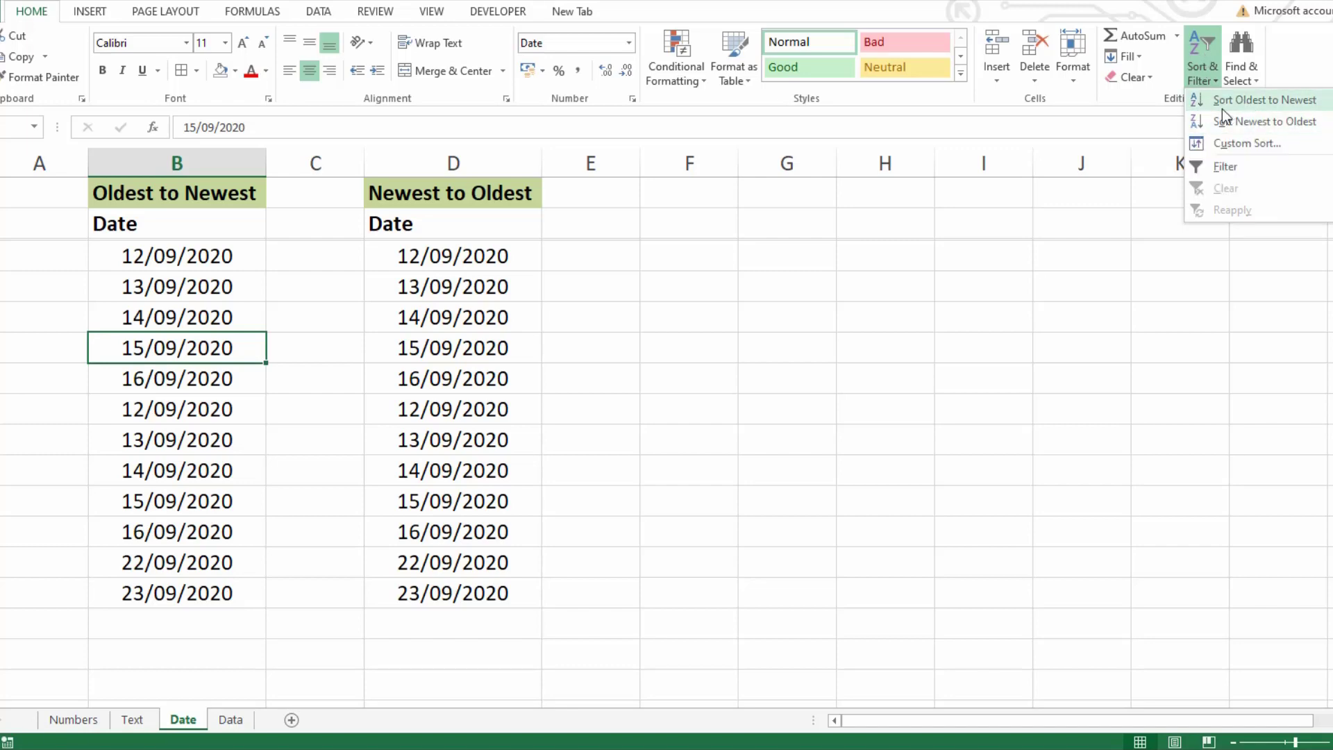
click(1276, 103)
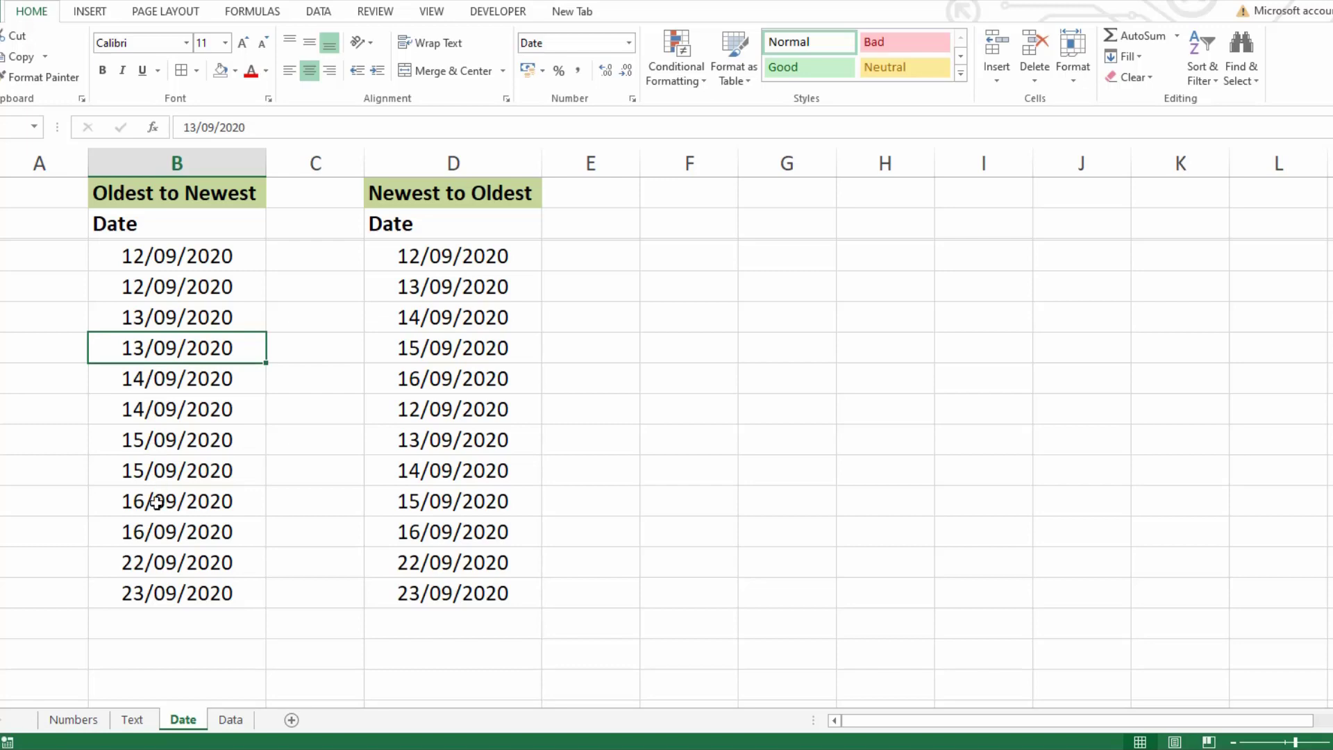
Step: Sort the dates in column D from newest to oldest
click(452, 344)
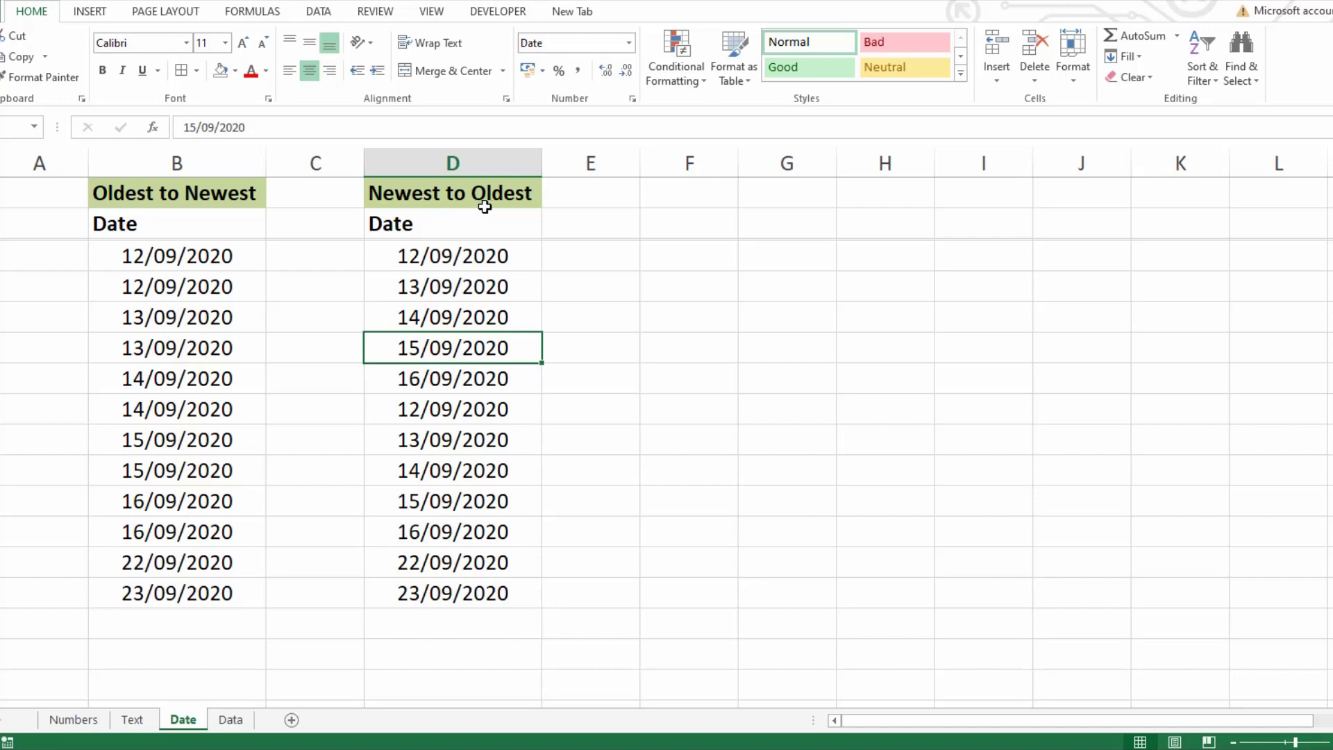
click(1209, 66)
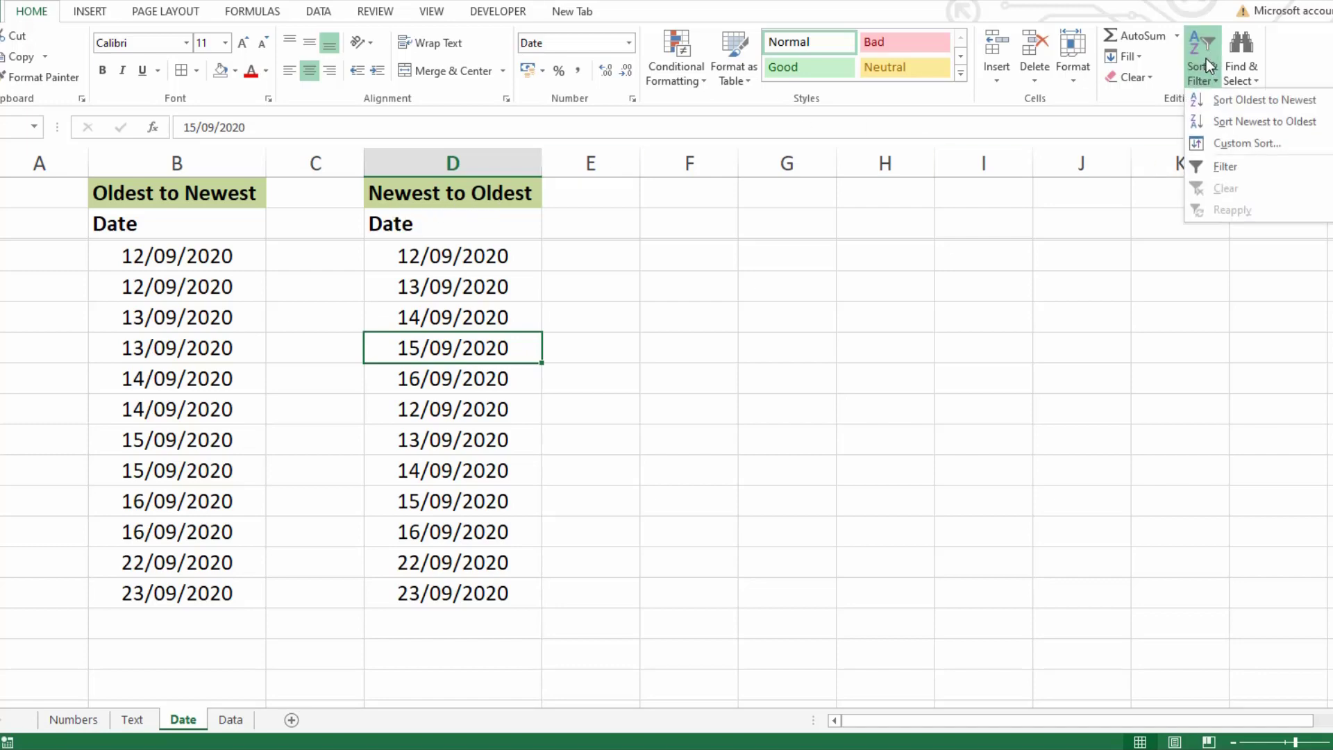
click(1272, 122)
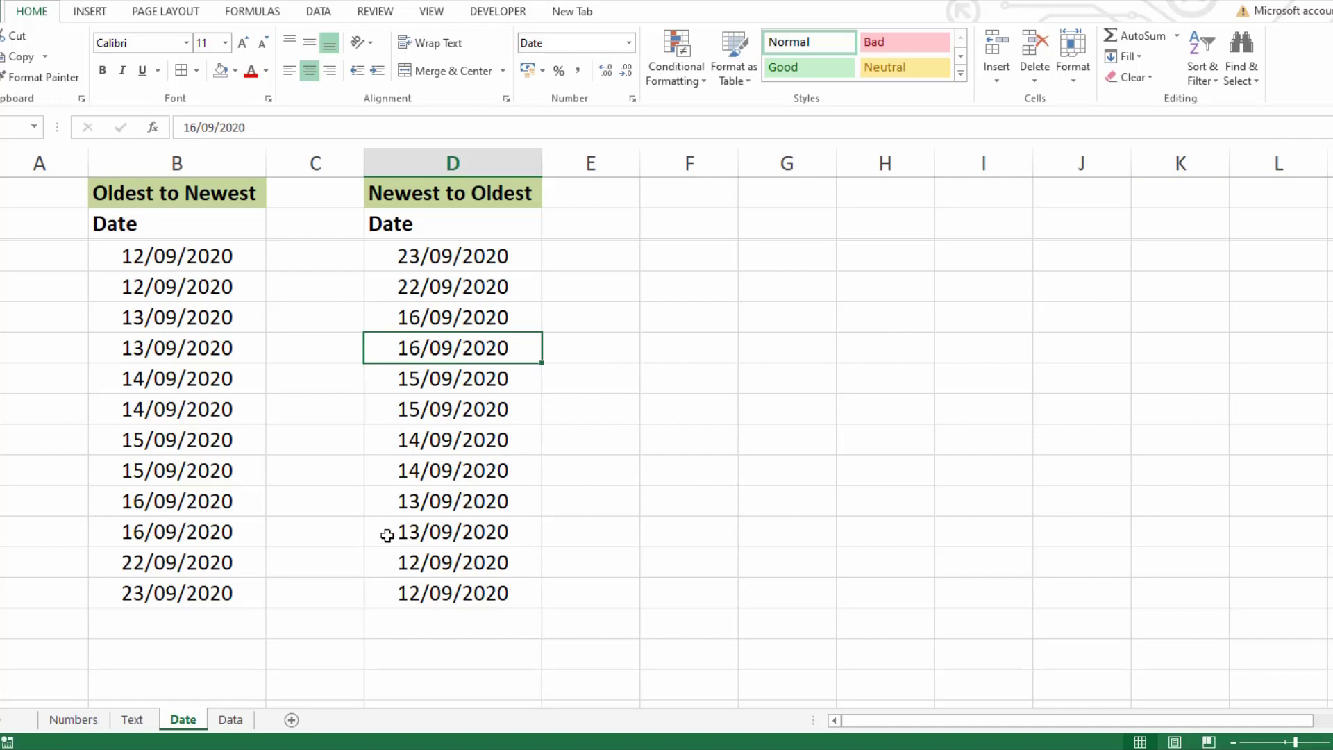
Step: On the Data sheet, sort the table by the Age column from largest to smallest
click(234, 720)
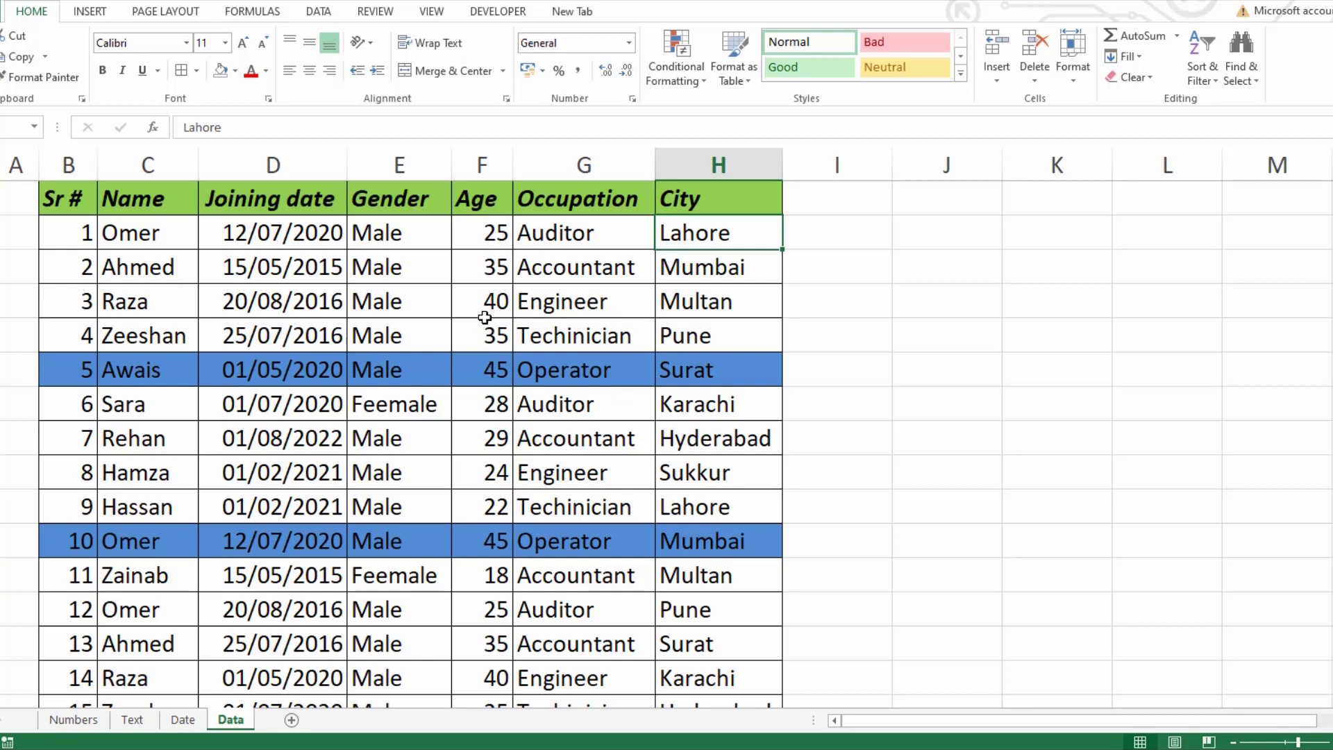
click(484, 273)
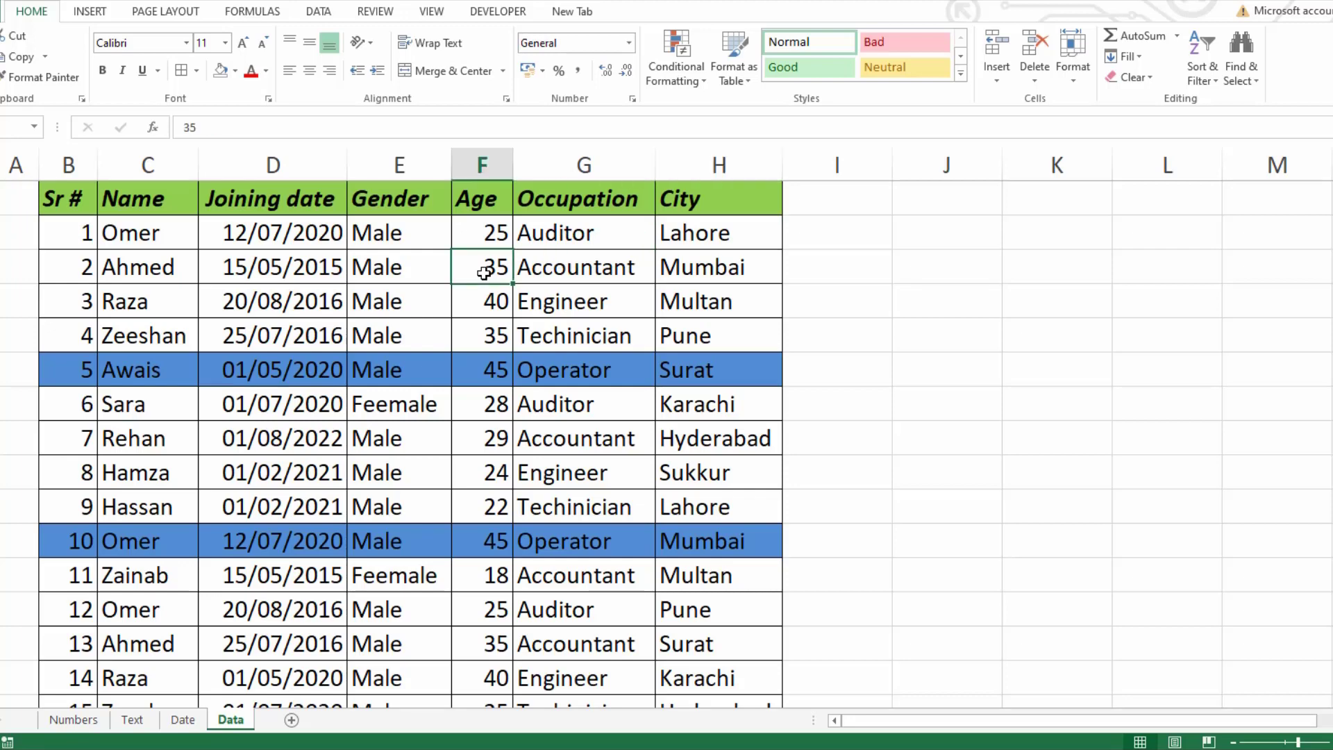
click(1210, 54)
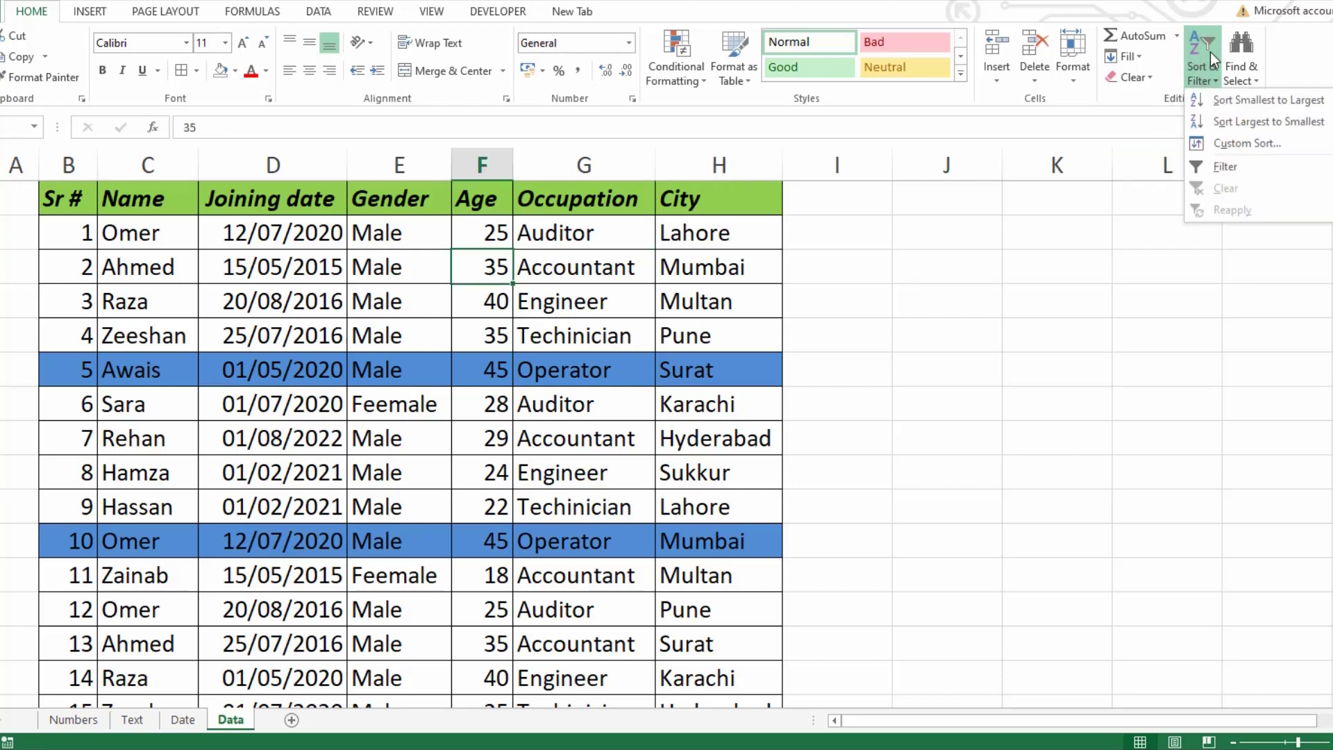
click(1265, 125)
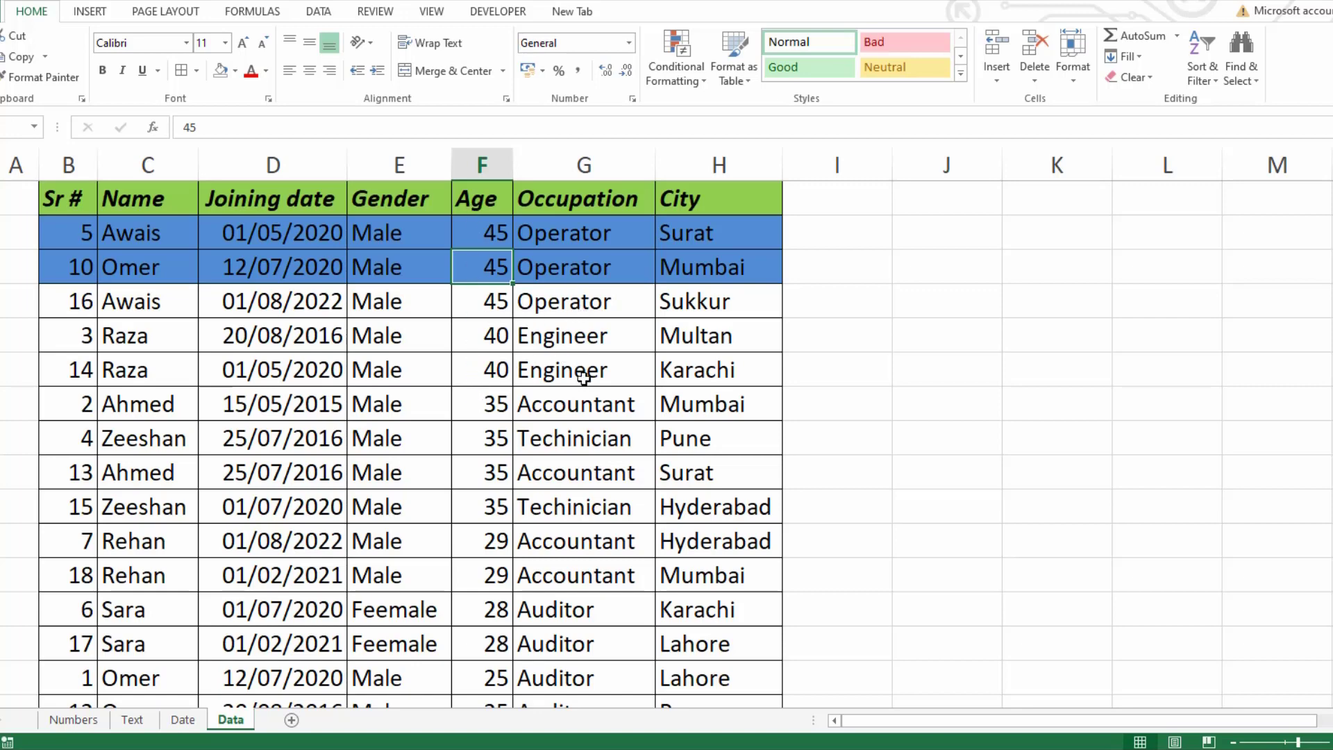
Step: Sort the selected City entries A to Z with the selection expanded to the adjacent data, and undo that sort
click(705, 244)
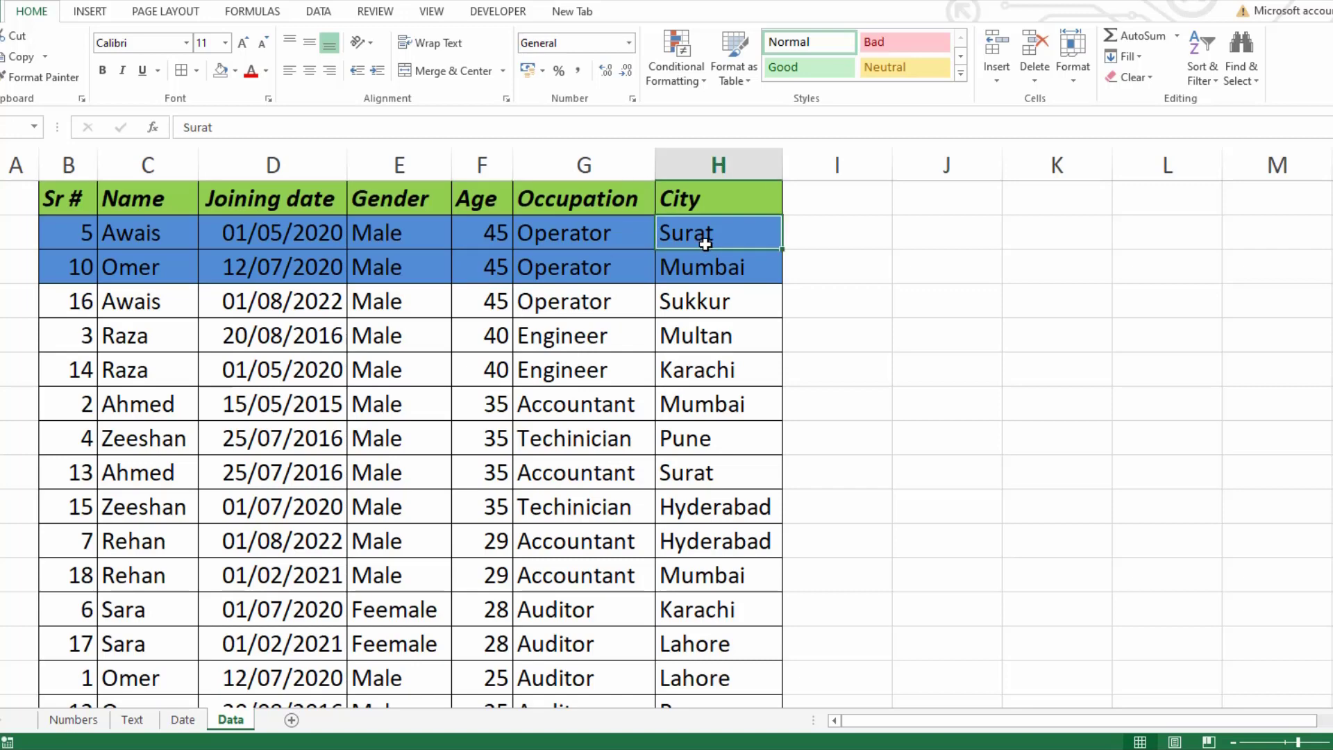
key(ctrl+shift+Down)
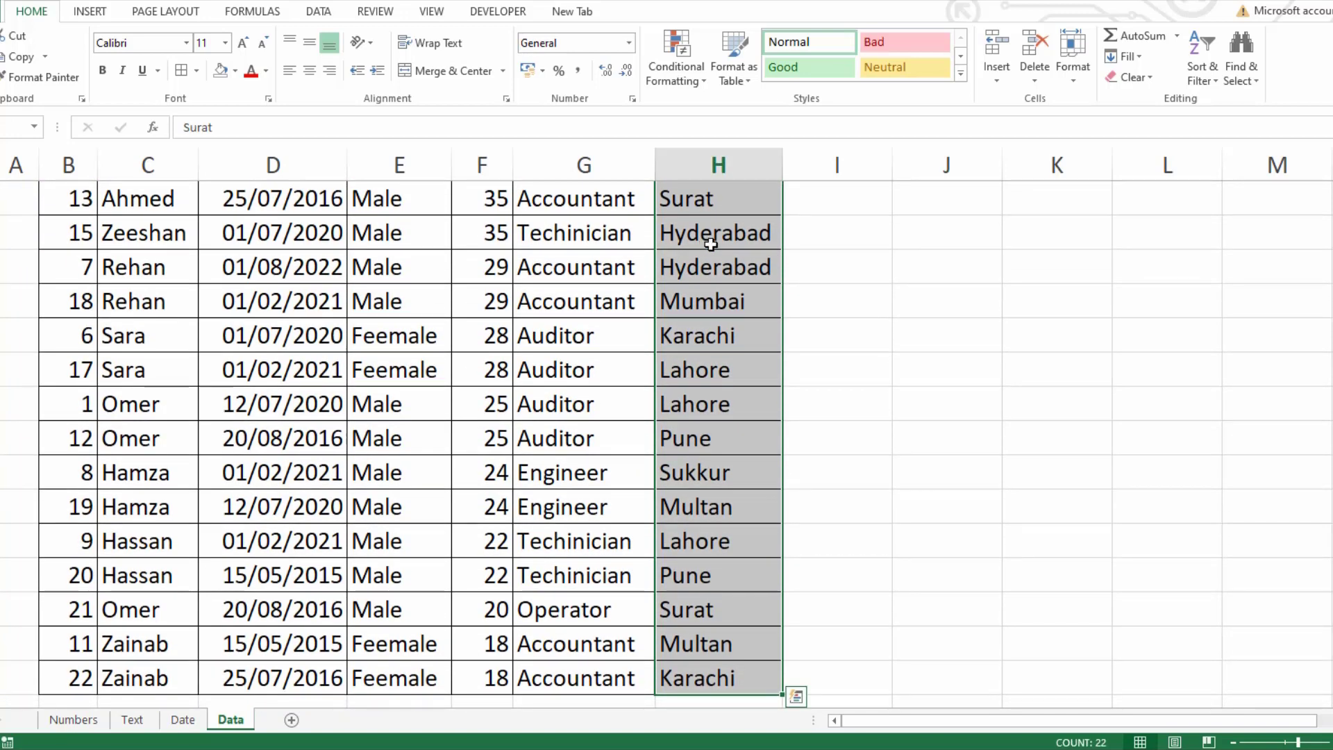
click(1201, 53)
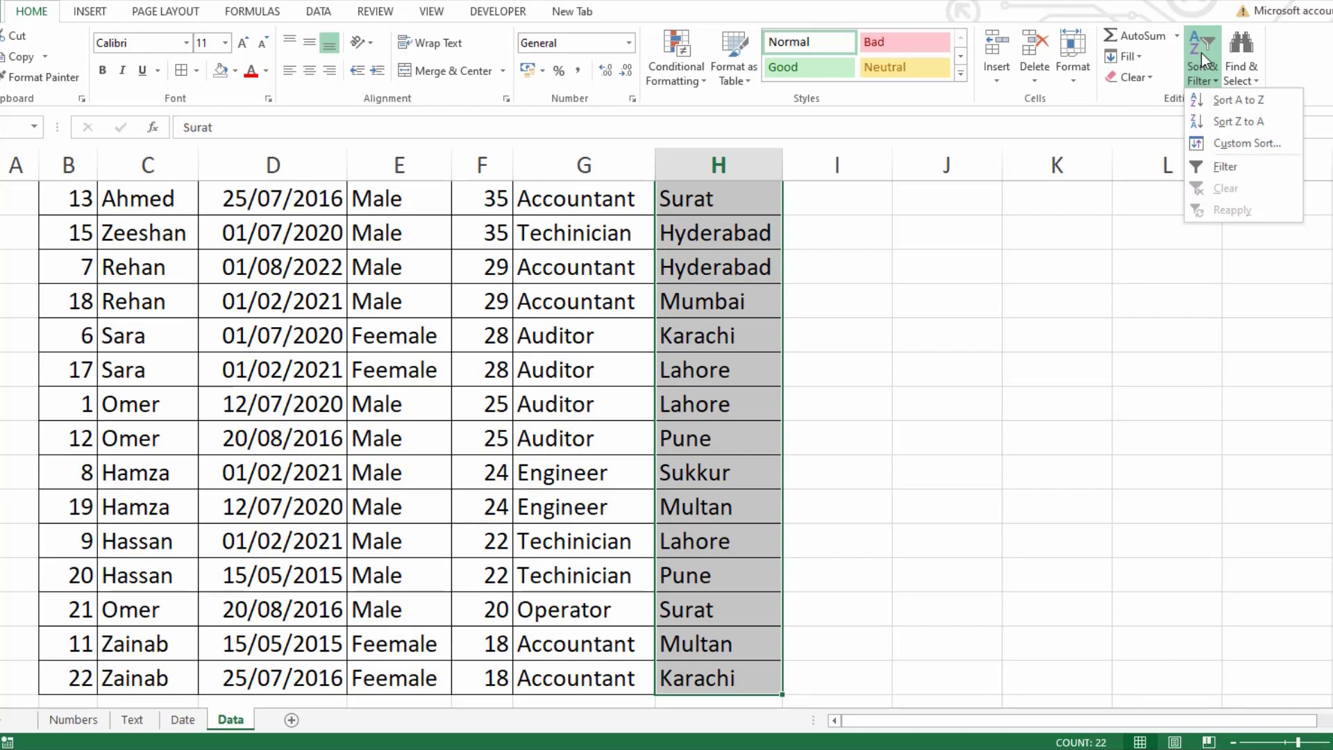
click(1247, 103)
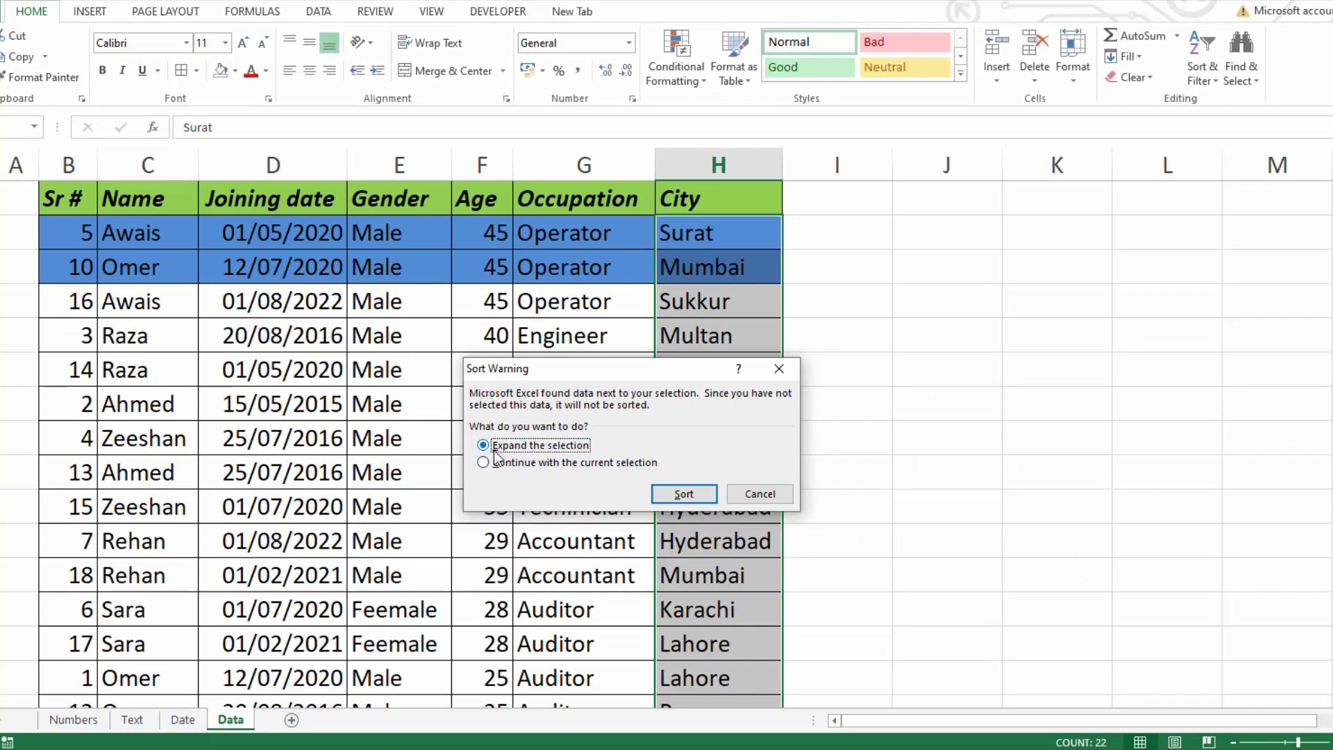
click(677, 489)
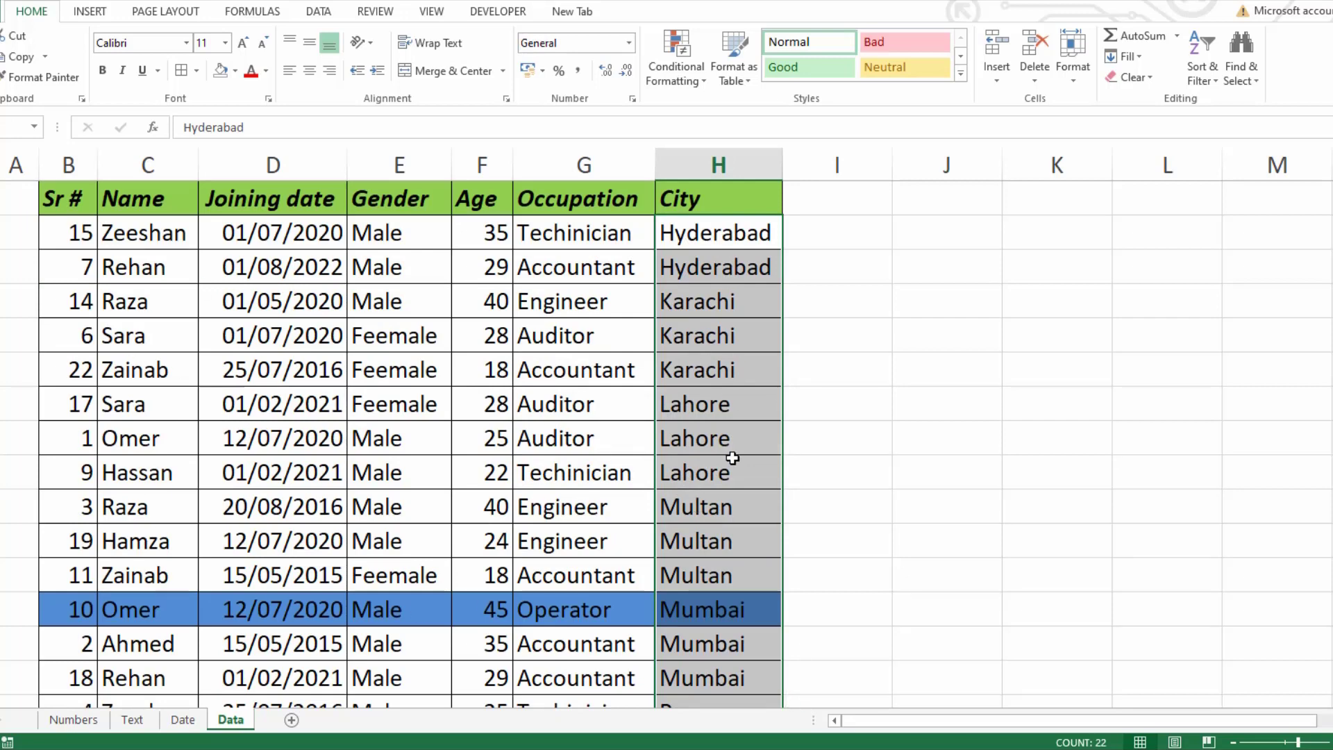
key(ctrl+z)
Step: Sort only the City entries in column H from A to Z, continuing with the current selection
click(723, 242)
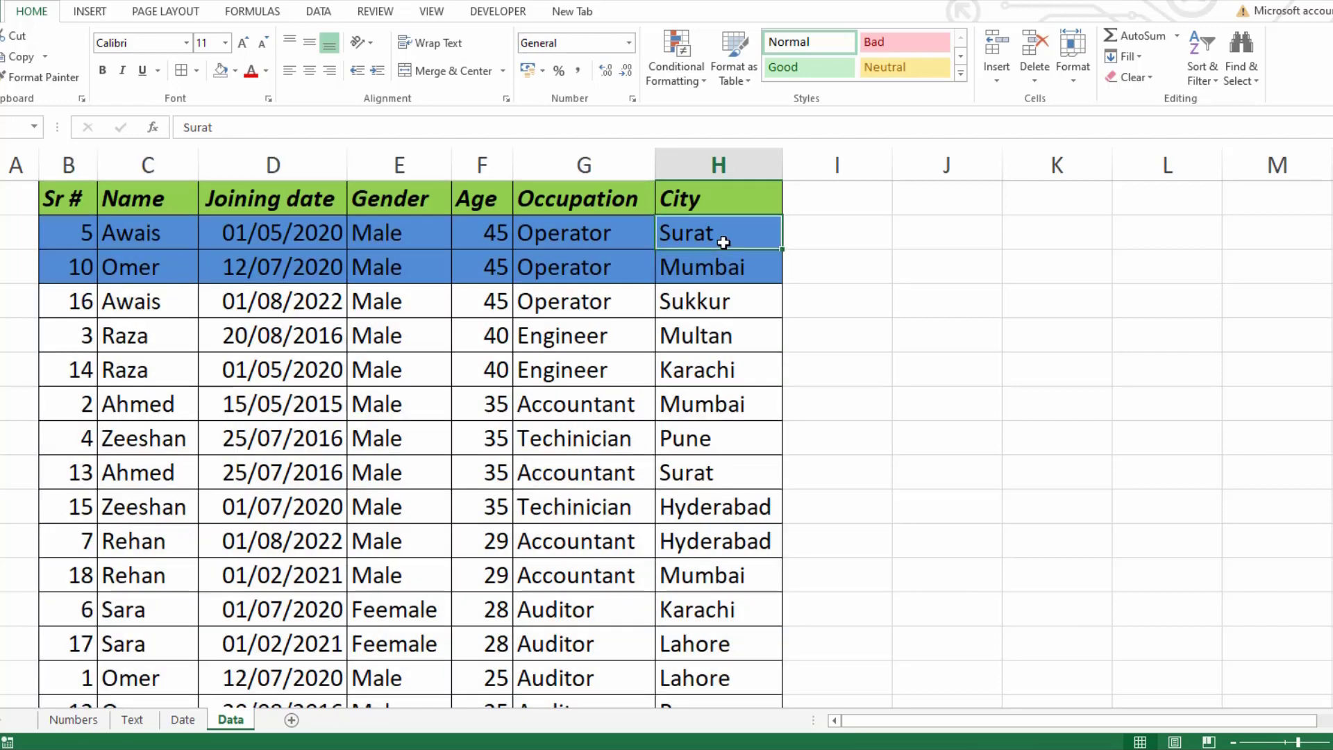
key(ctrl+shift+Down)
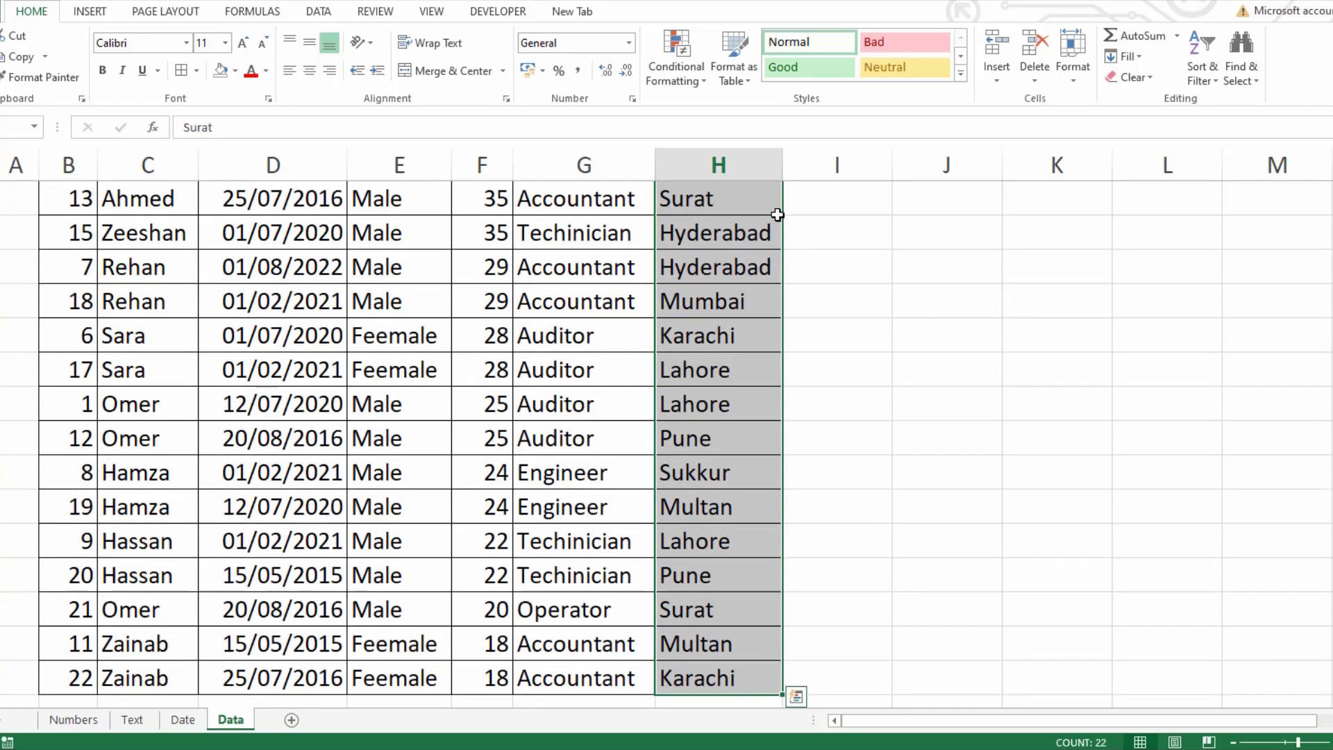
click(1197, 65)
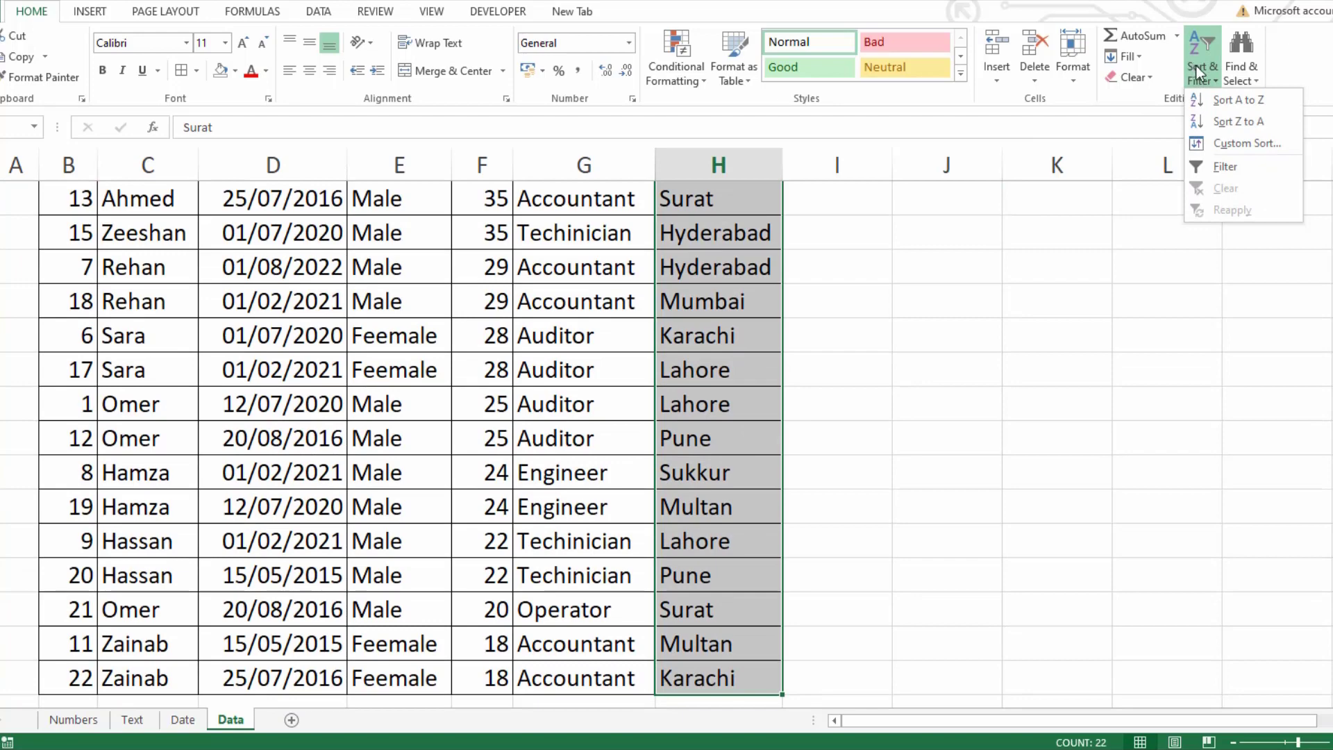
click(1223, 102)
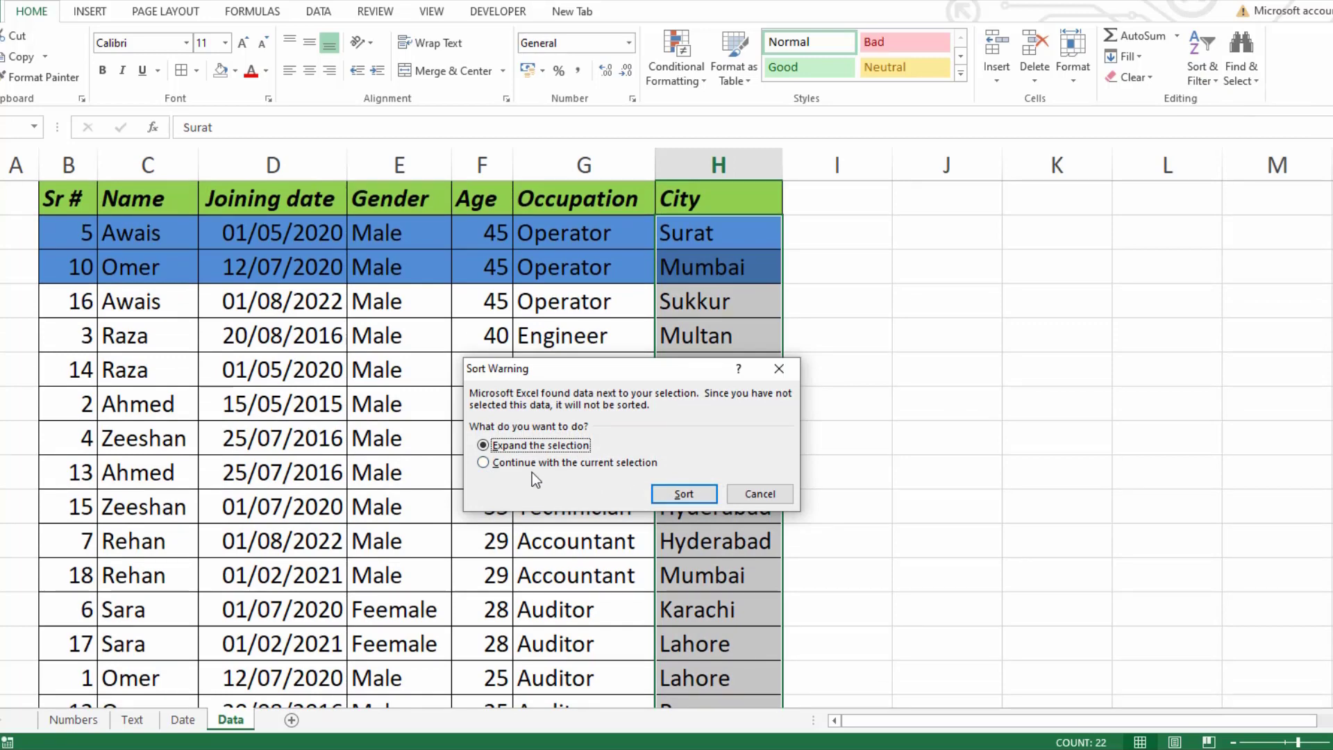
click(497, 469)
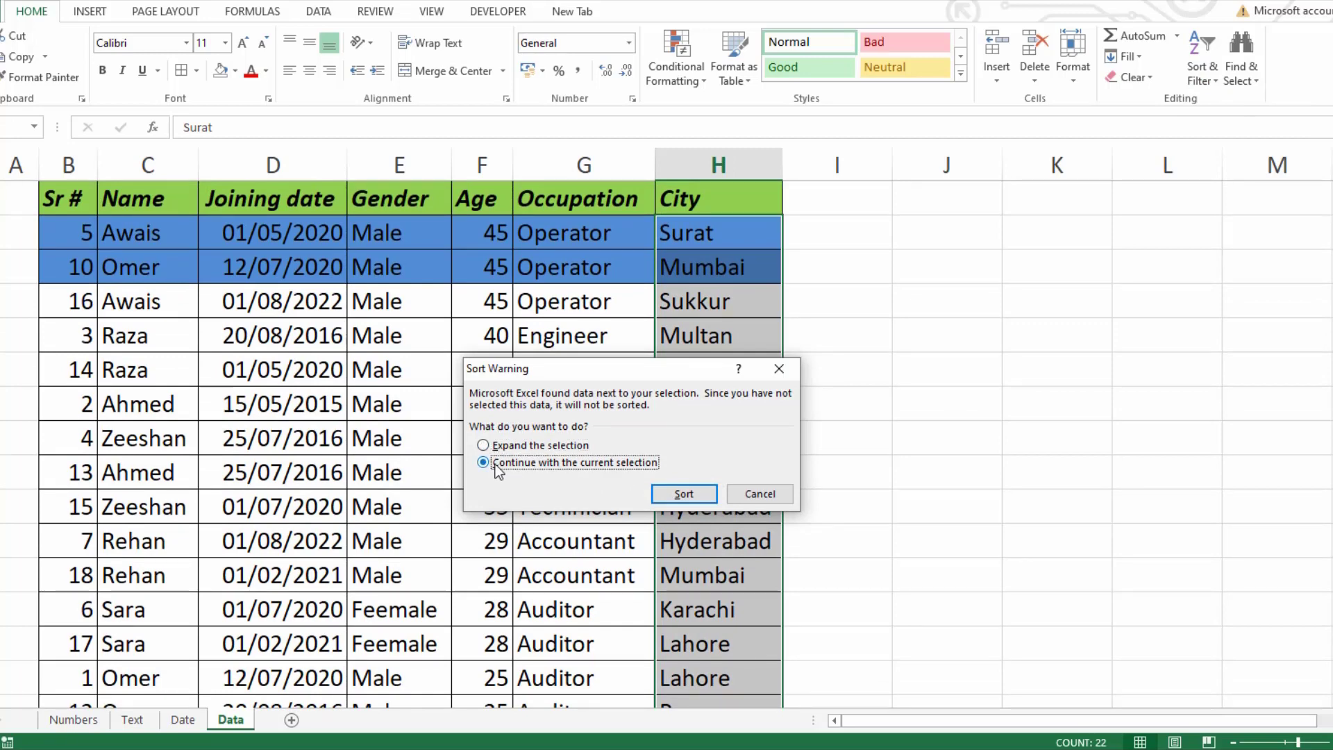
click(689, 499)
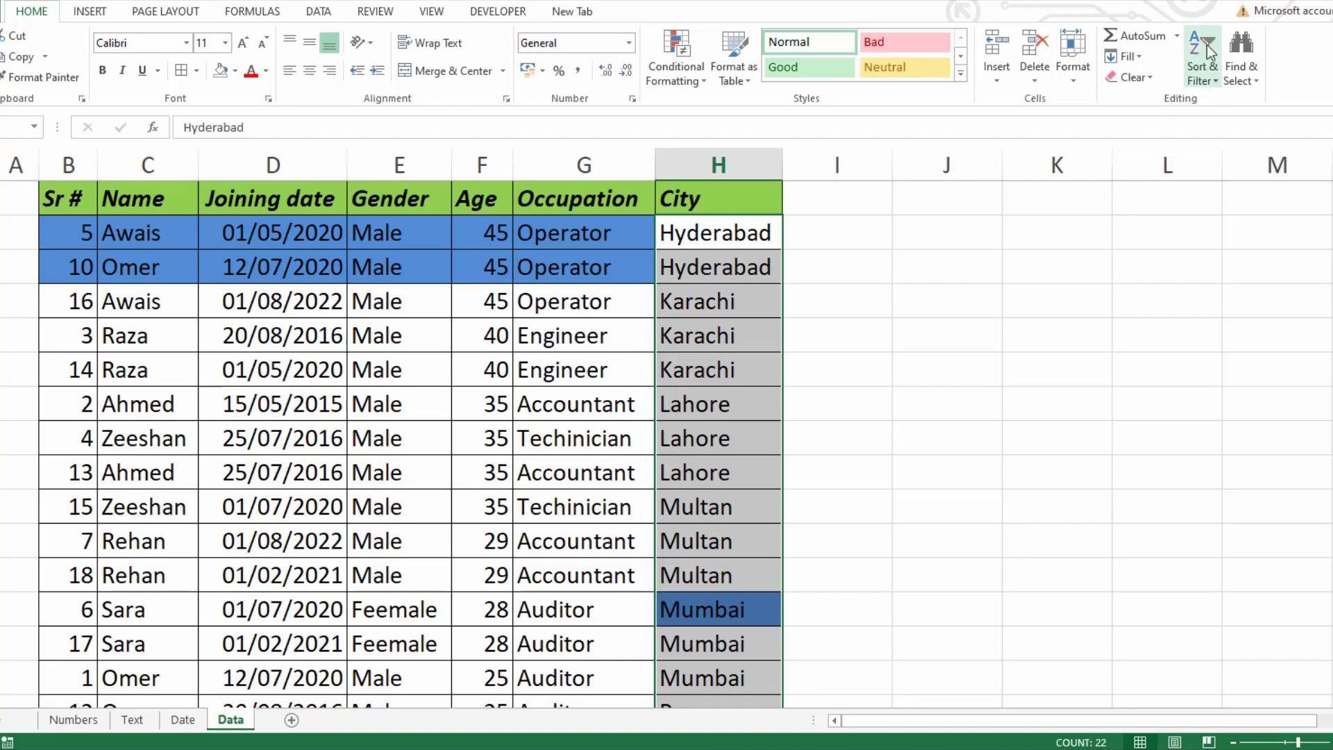
click(1215, 78)
click(1224, 99)
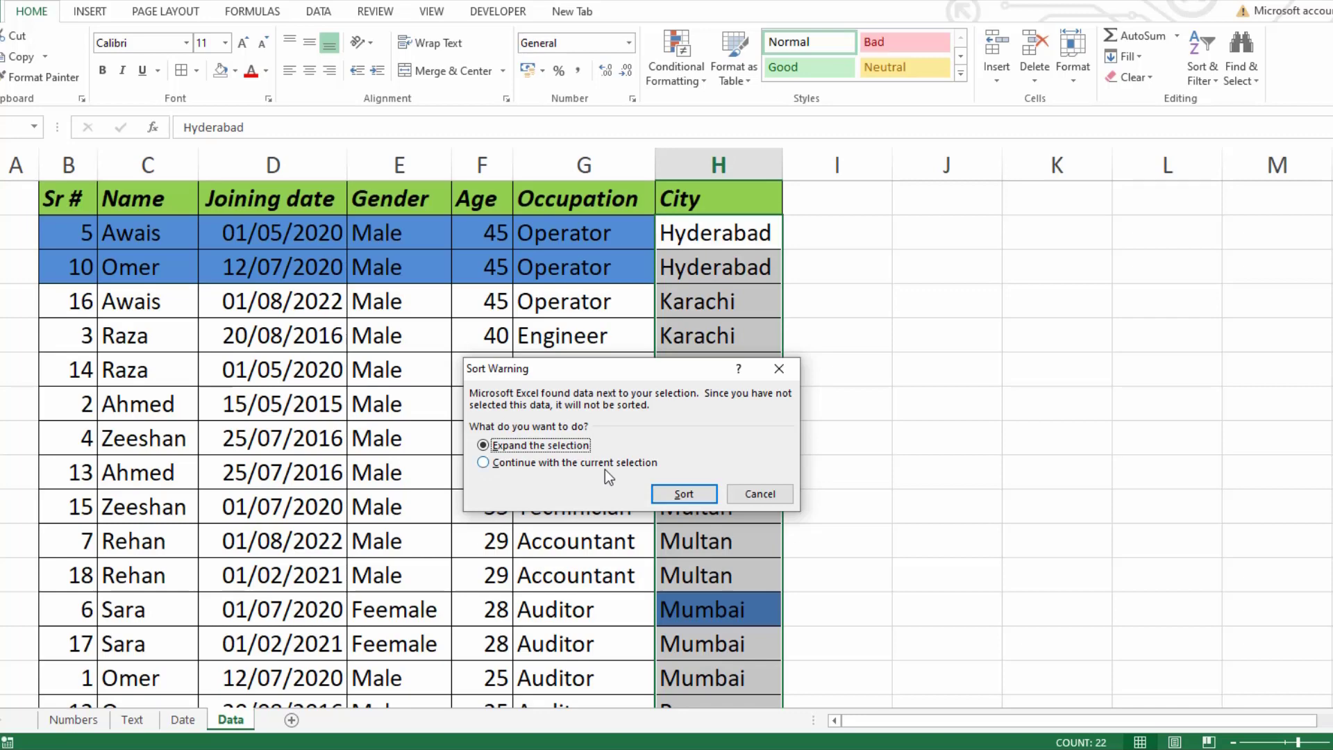
click(760, 494)
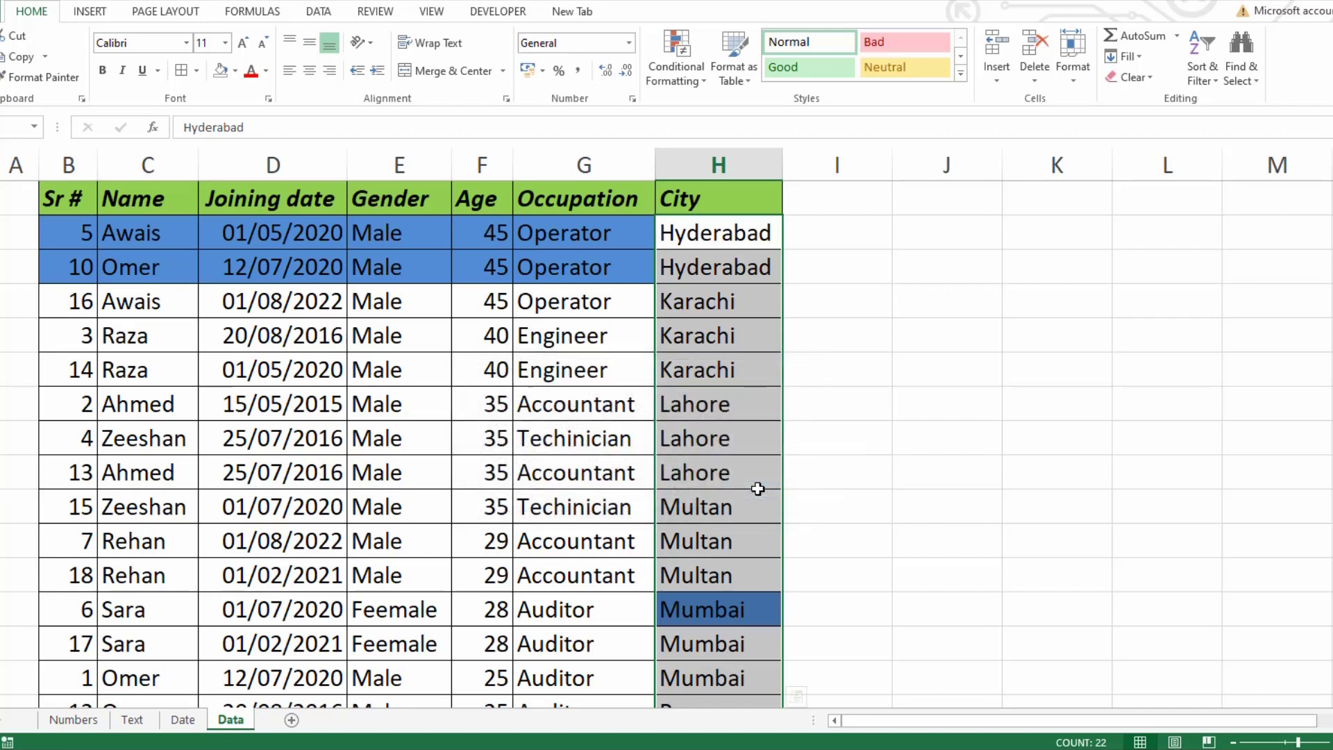